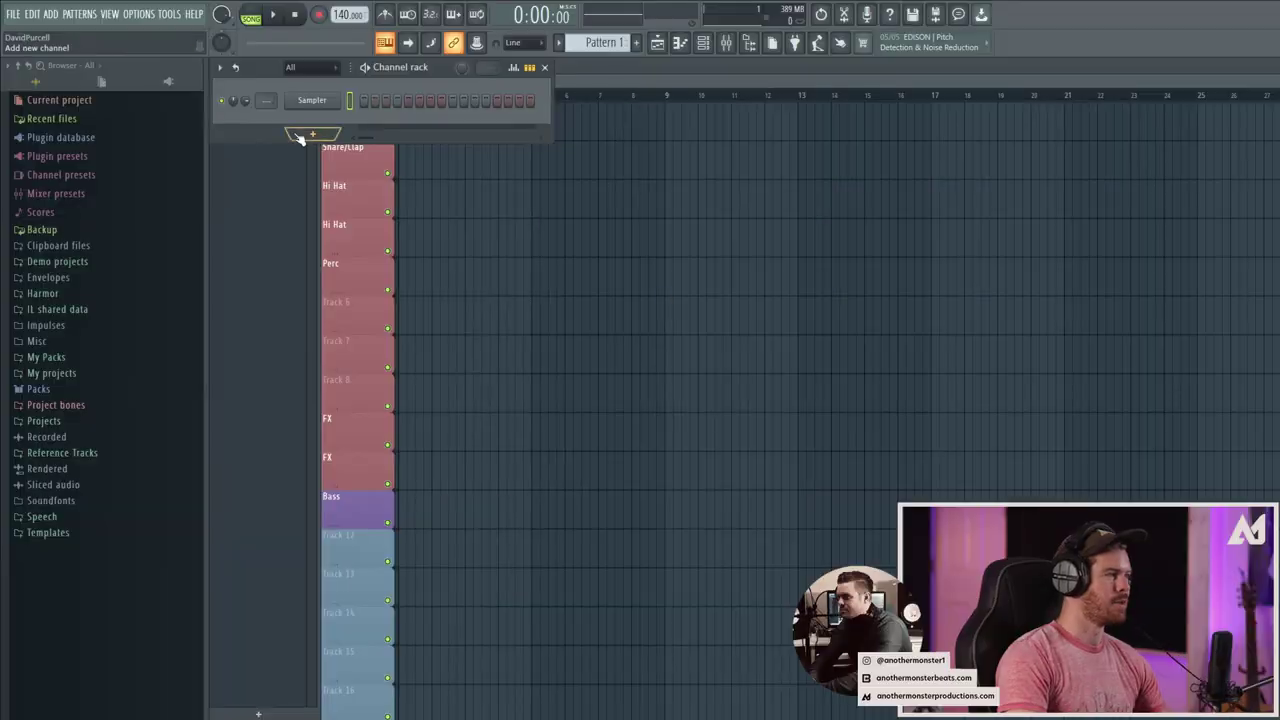
Add a Serum instrument channel
click(52, 14)
click(72, 45)
text(ser)
click(580, 53)
click(580, 53)
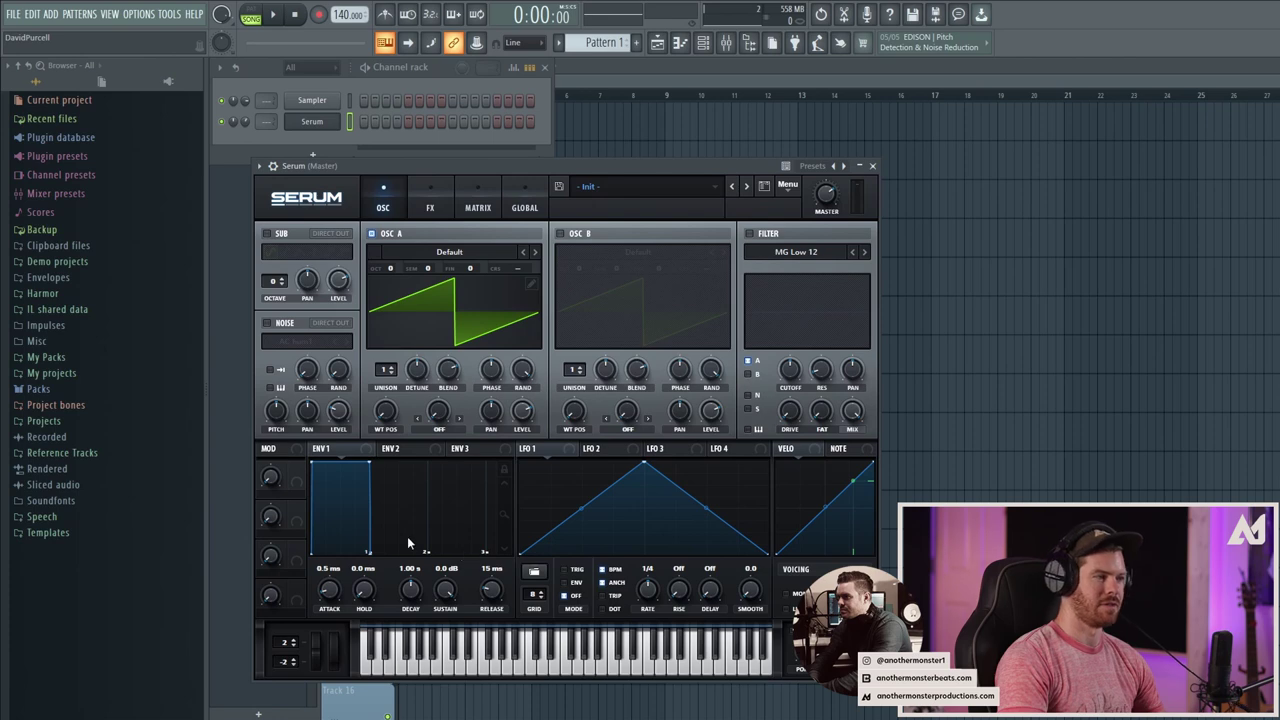
In Serum, enable the filter, lower cutoff to about 455 Hz, and route envelope 1 to it
click(753, 234)
drag(790, 375, 793, 372)
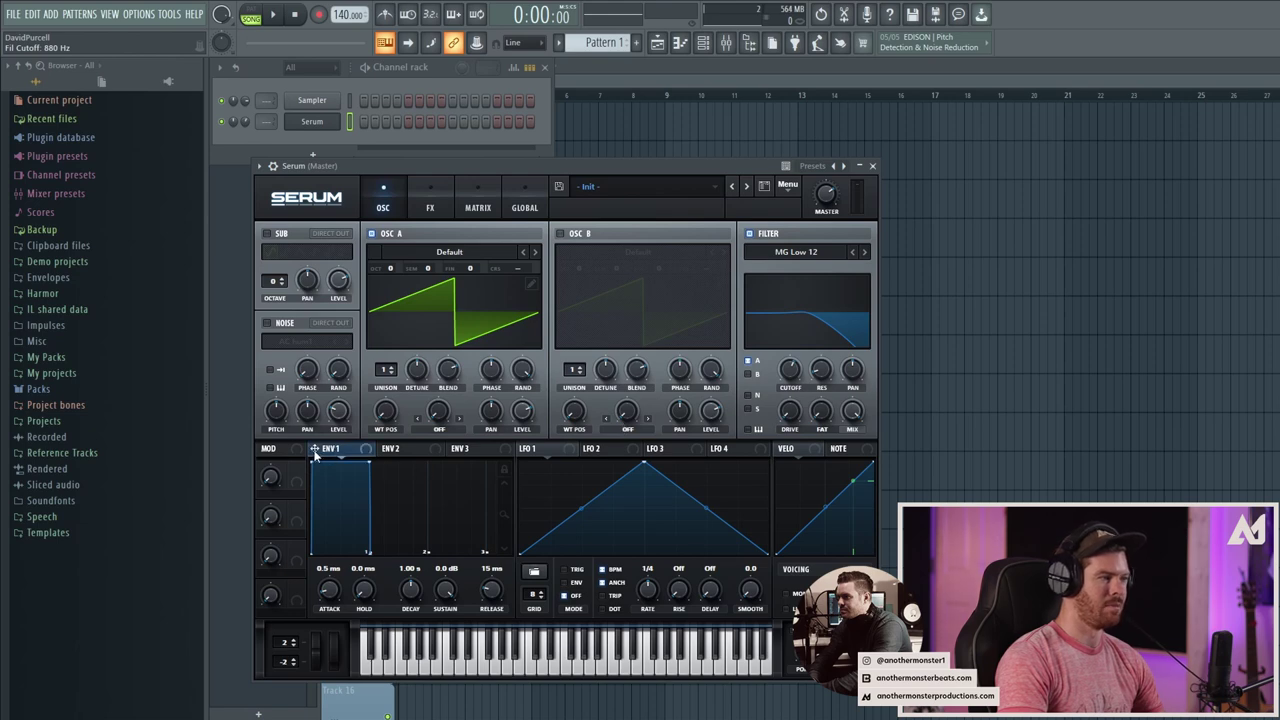
drag(786, 384, 778, 357)
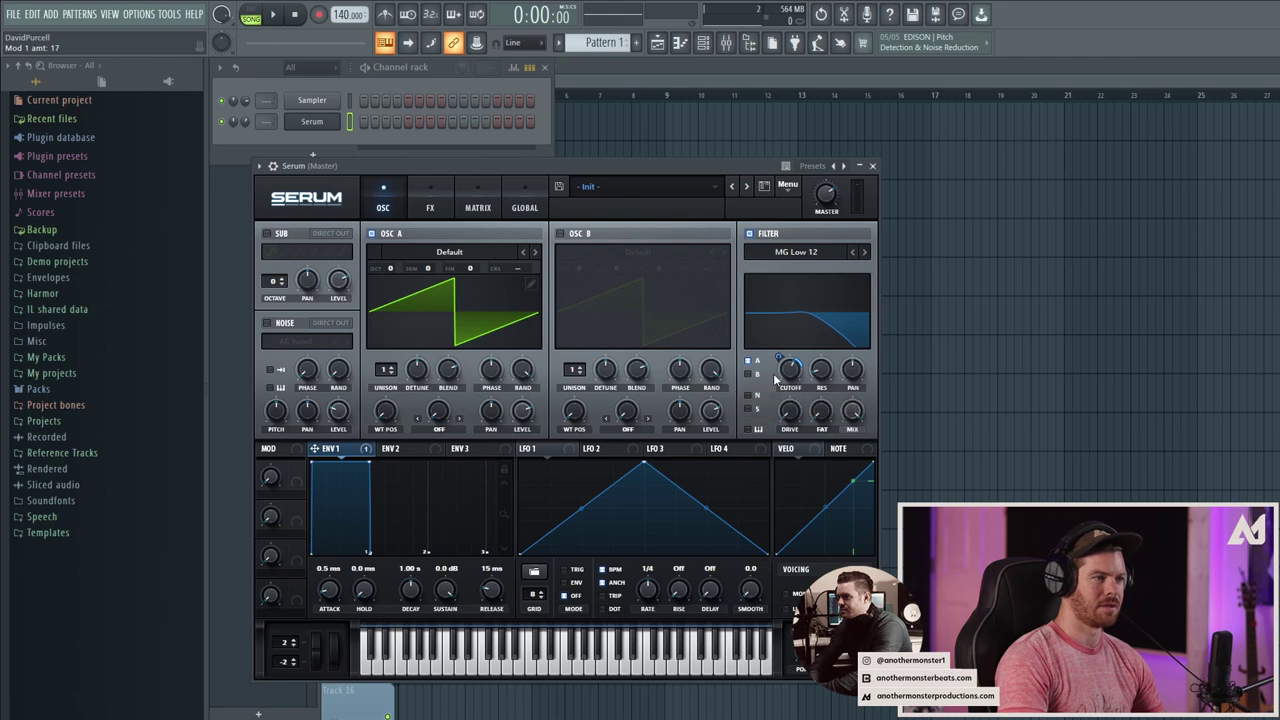
drag(370, 463, 329, 548)
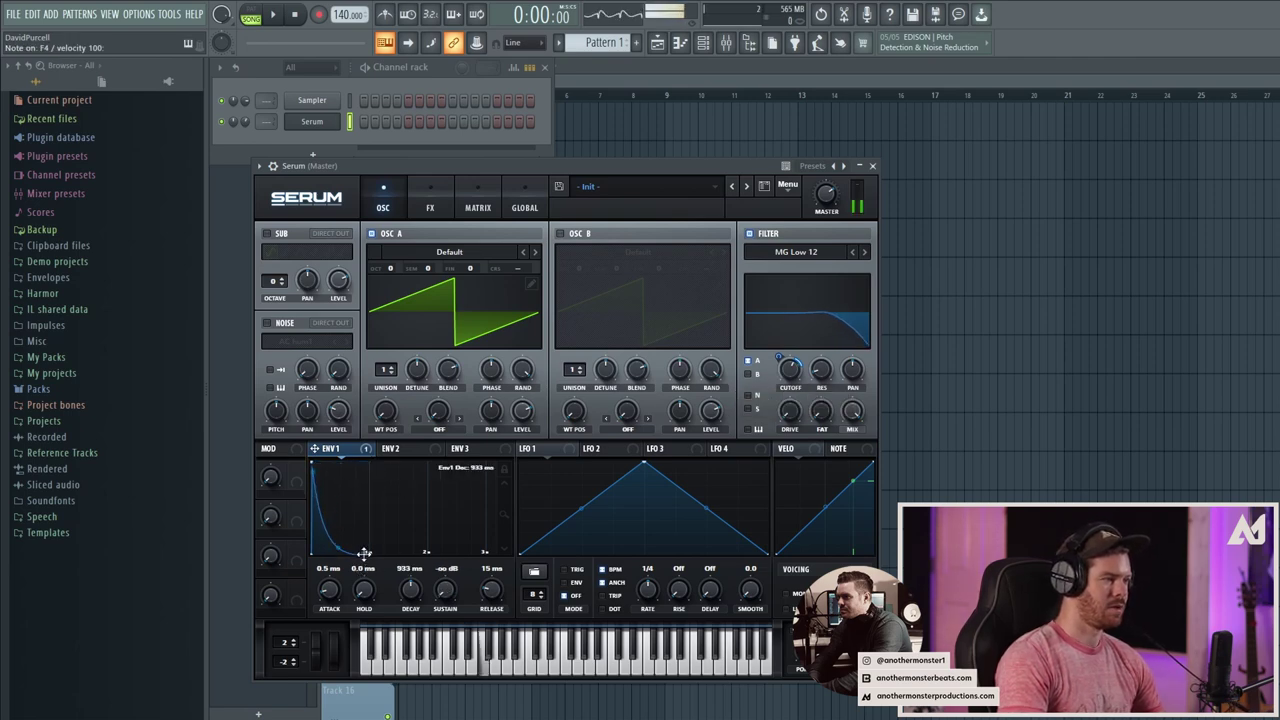
drag(340, 552, 329, 566)
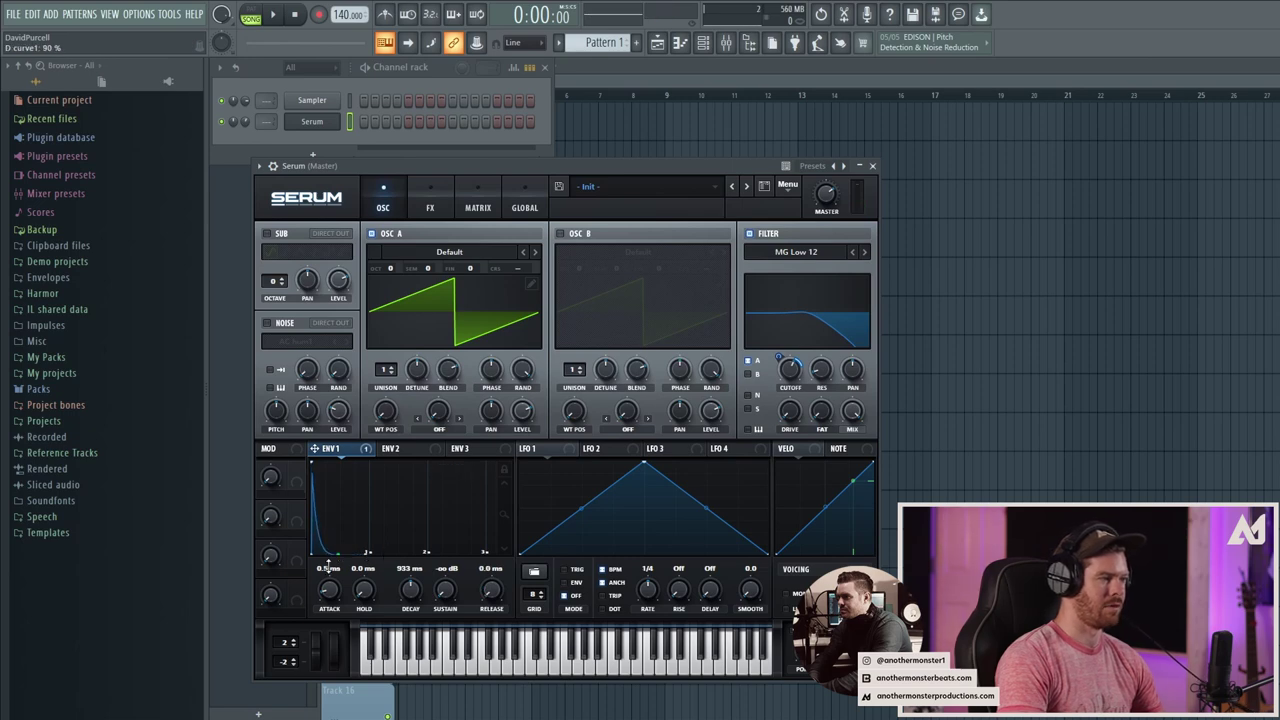
Audition on F4 while shortening envelope 1's decay and settling cutoff near 410 Hz
key(v)
key(v)
key(v)
key(v)
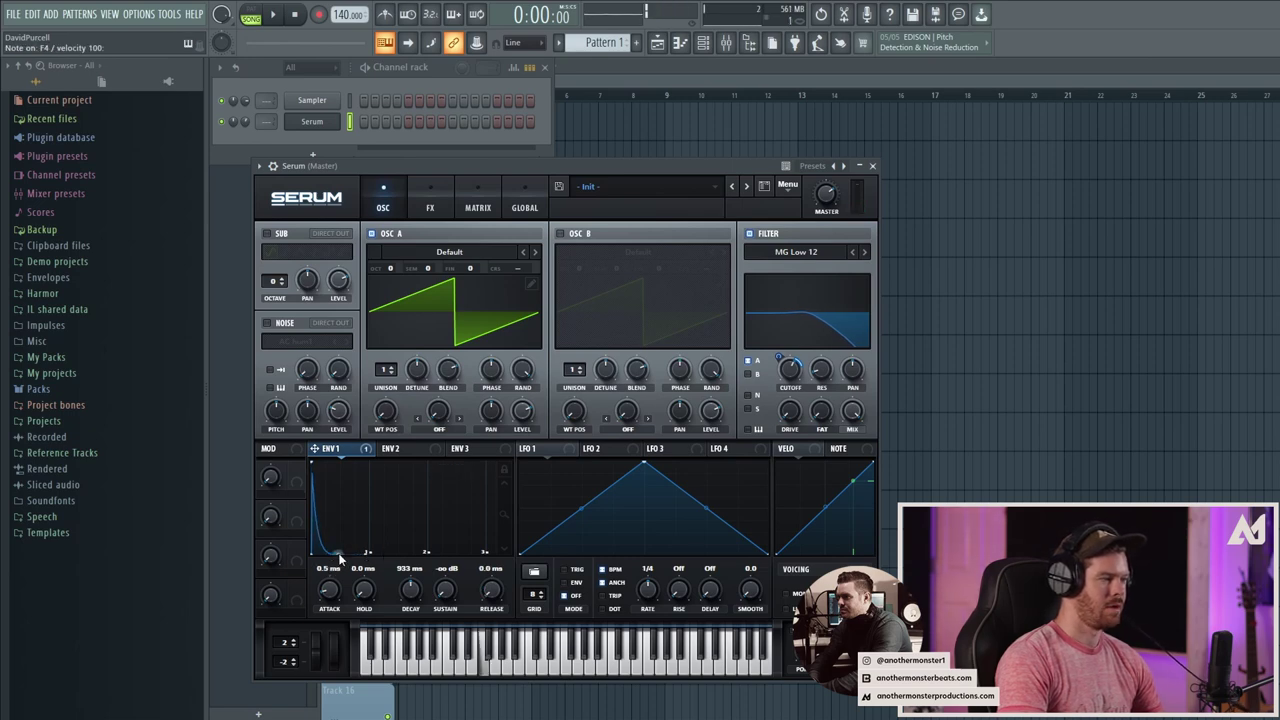
drag(410, 597, 410, 610)
key(v)
key(v)
key(v)
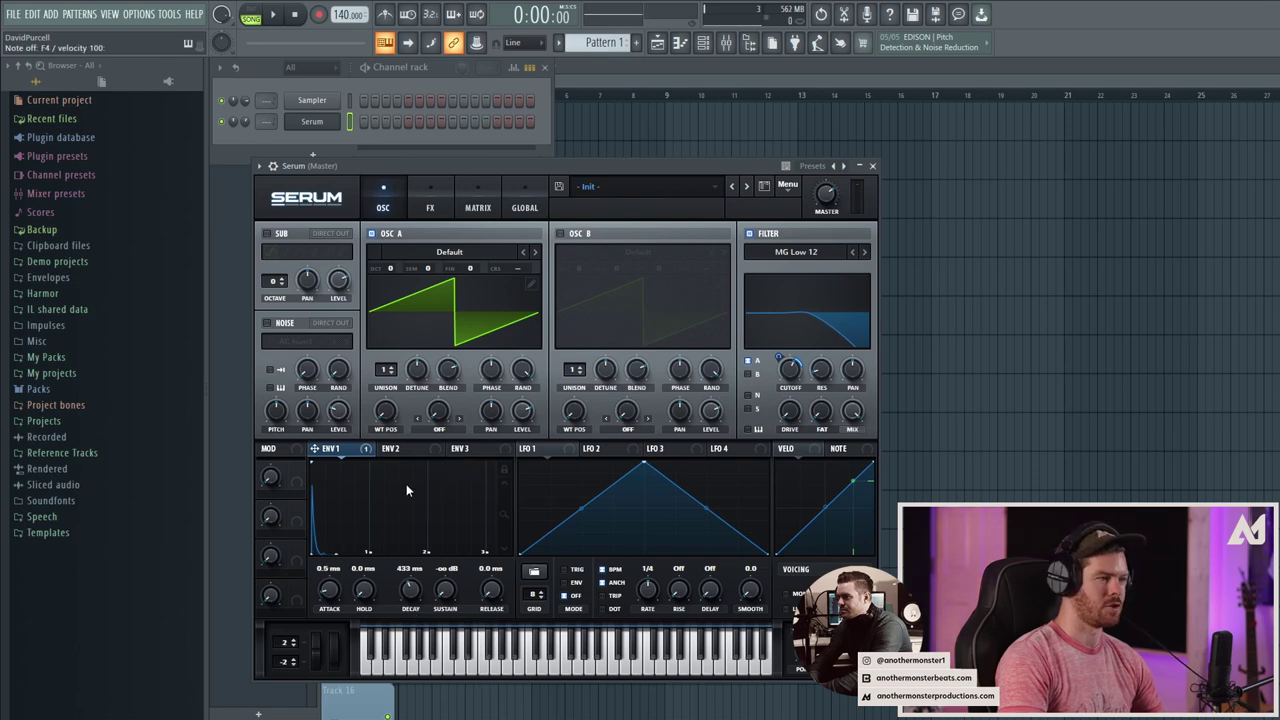
drag(790, 371, 796, 393)
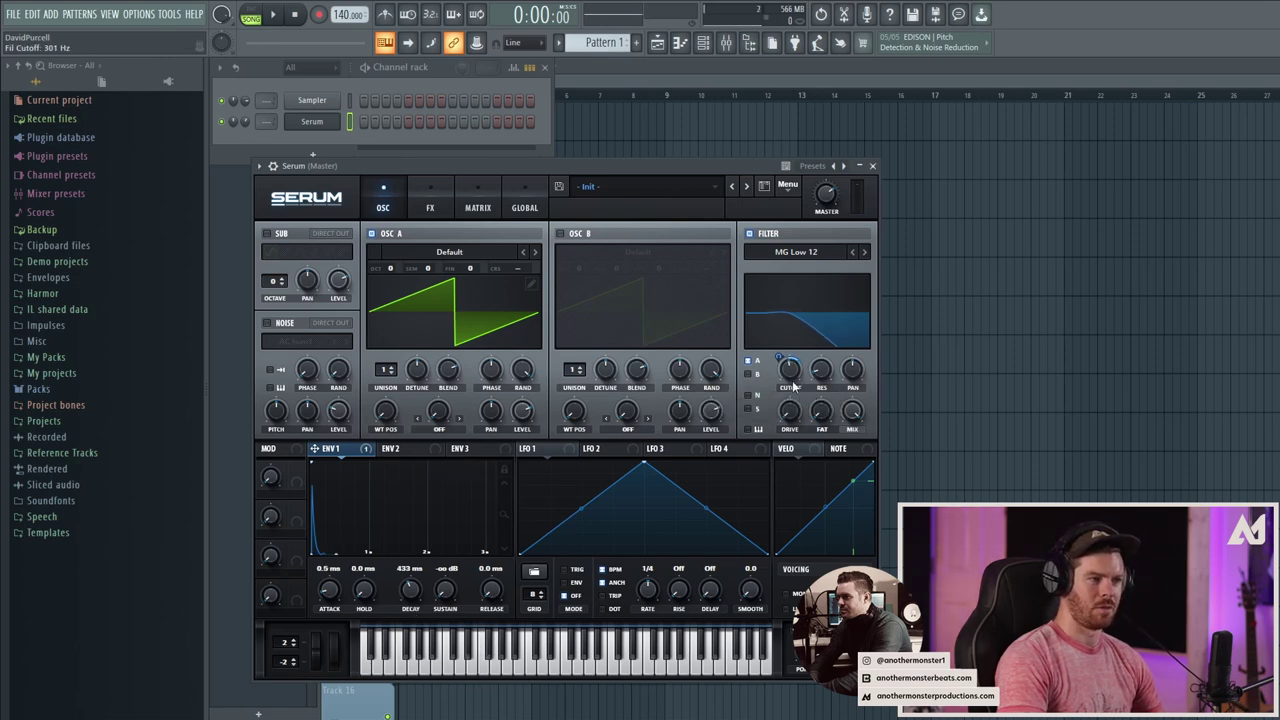
key(v)
drag(796, 399, 792, 371)
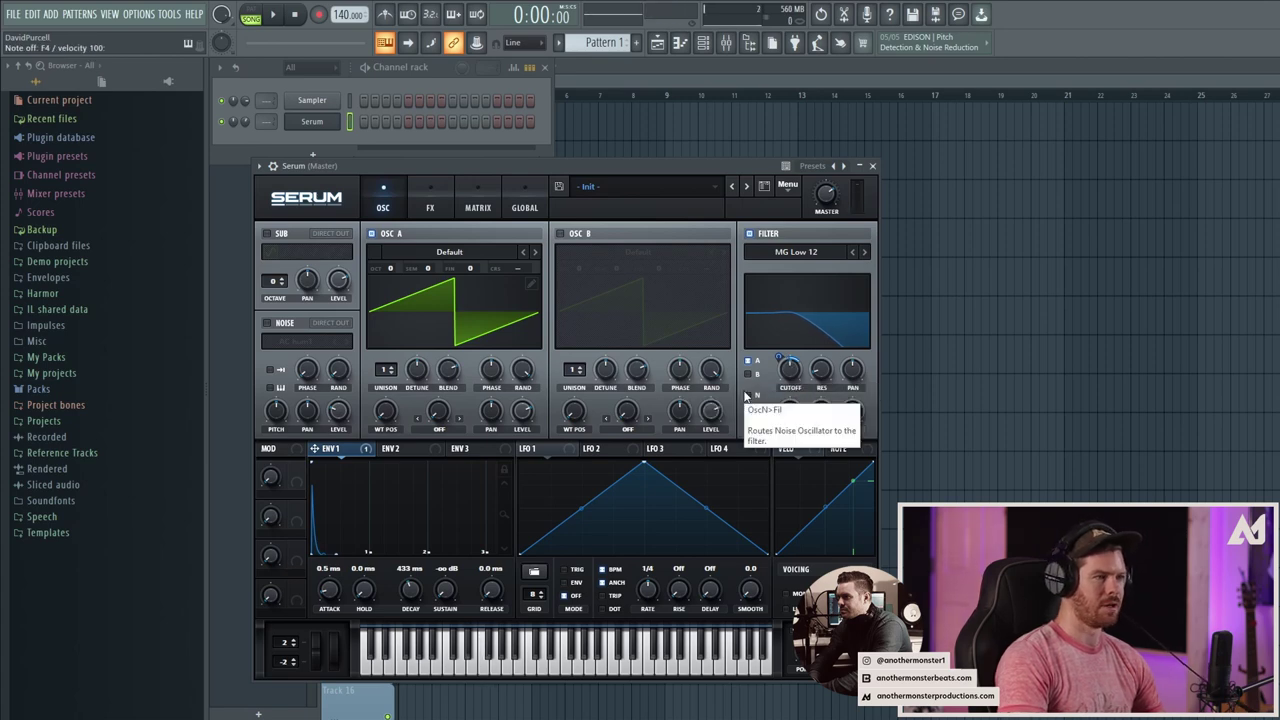
Draw three C5–E5–G5 chords in Serum's piano roll
click(872, 166)
click(621, 90)
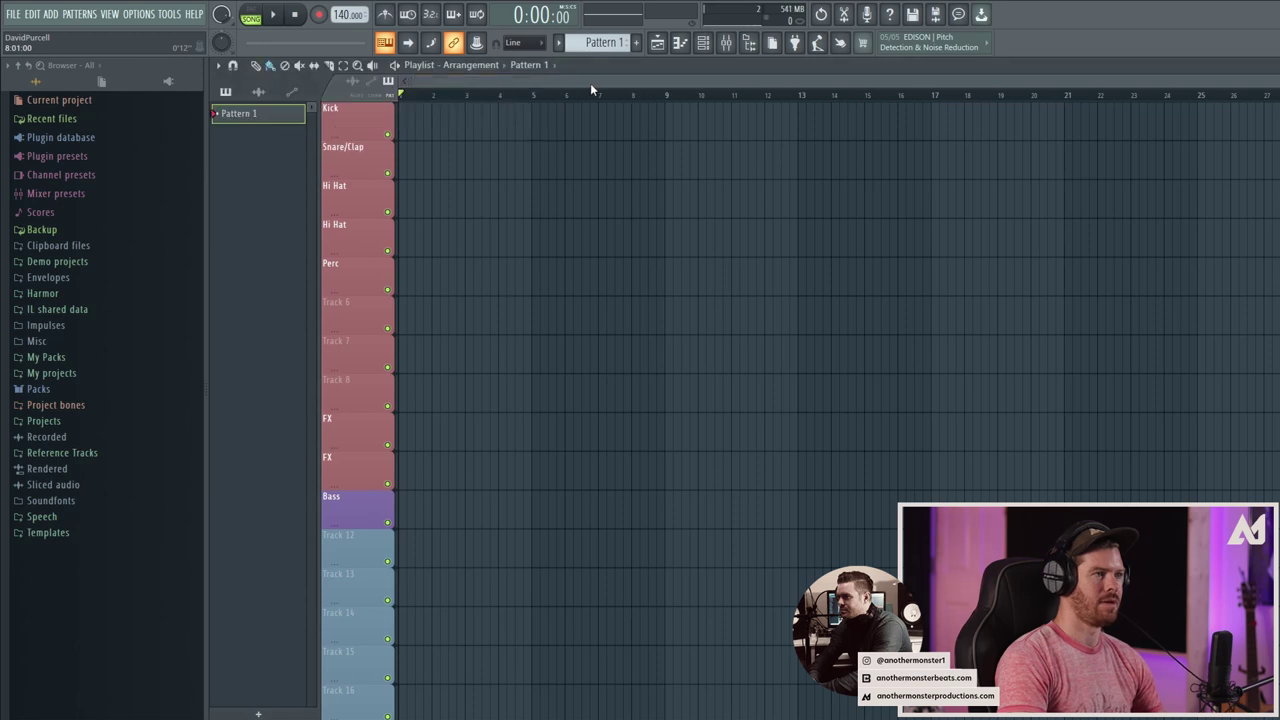
key(F7)
scroll(281, 401, down, 2)
click(308, 378)
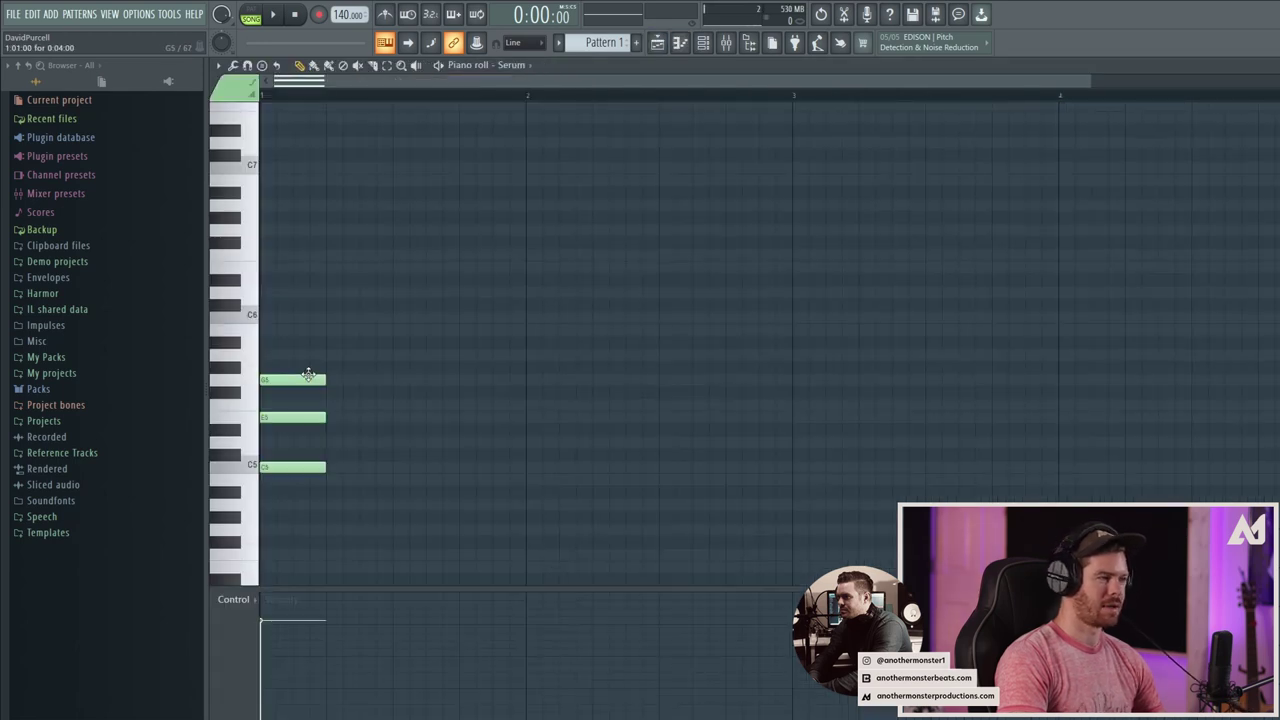
click(368, 466)
click(366, 417)
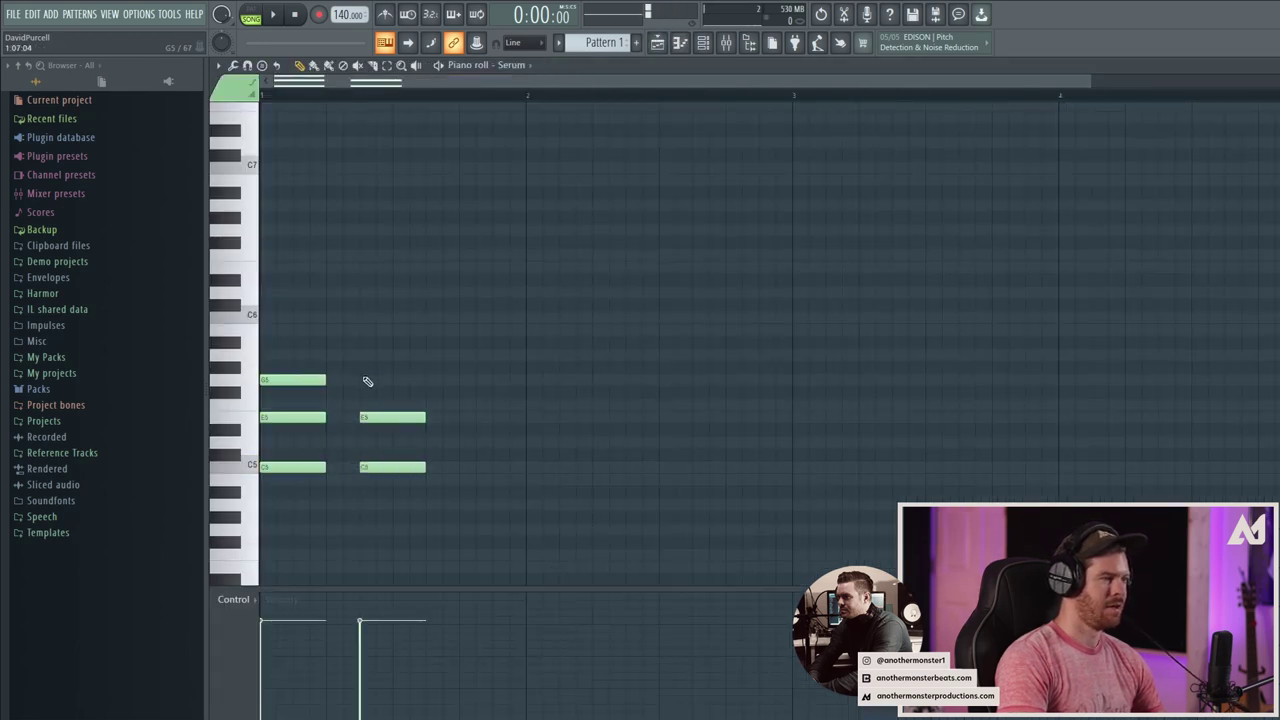
click(366, 380)
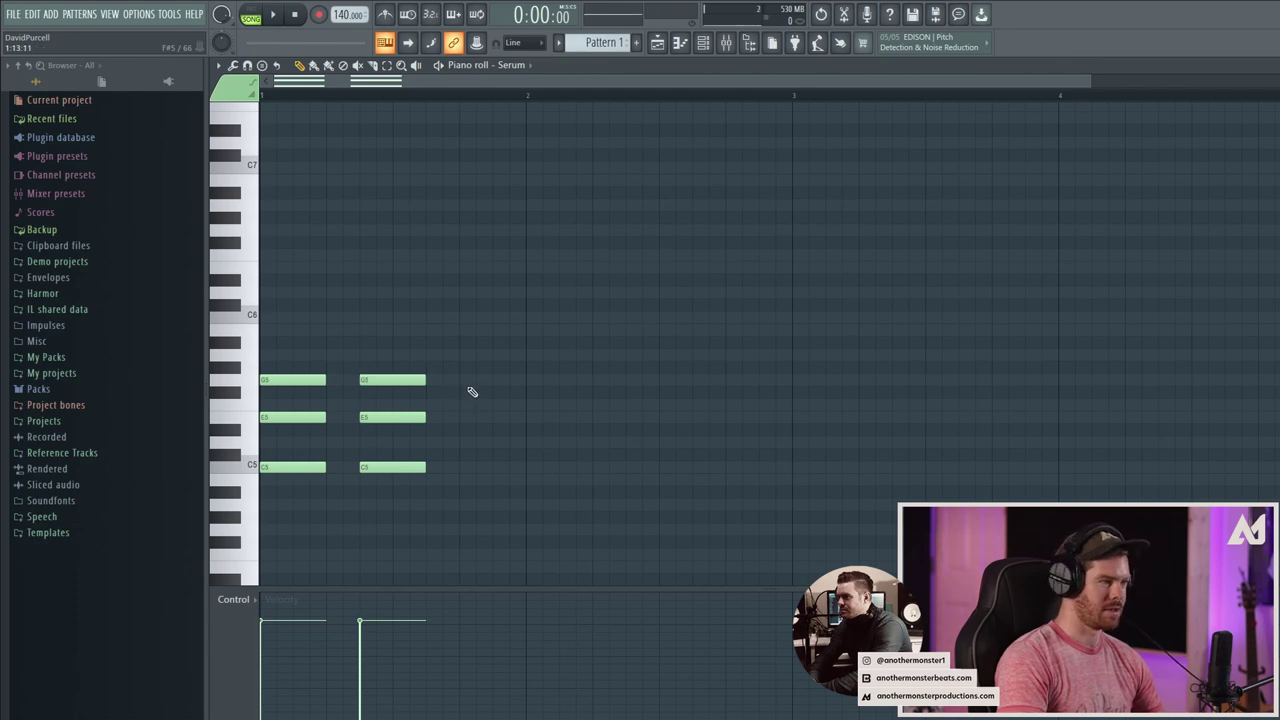
click(466, 380)
click(465, 417)
click(466, 466)
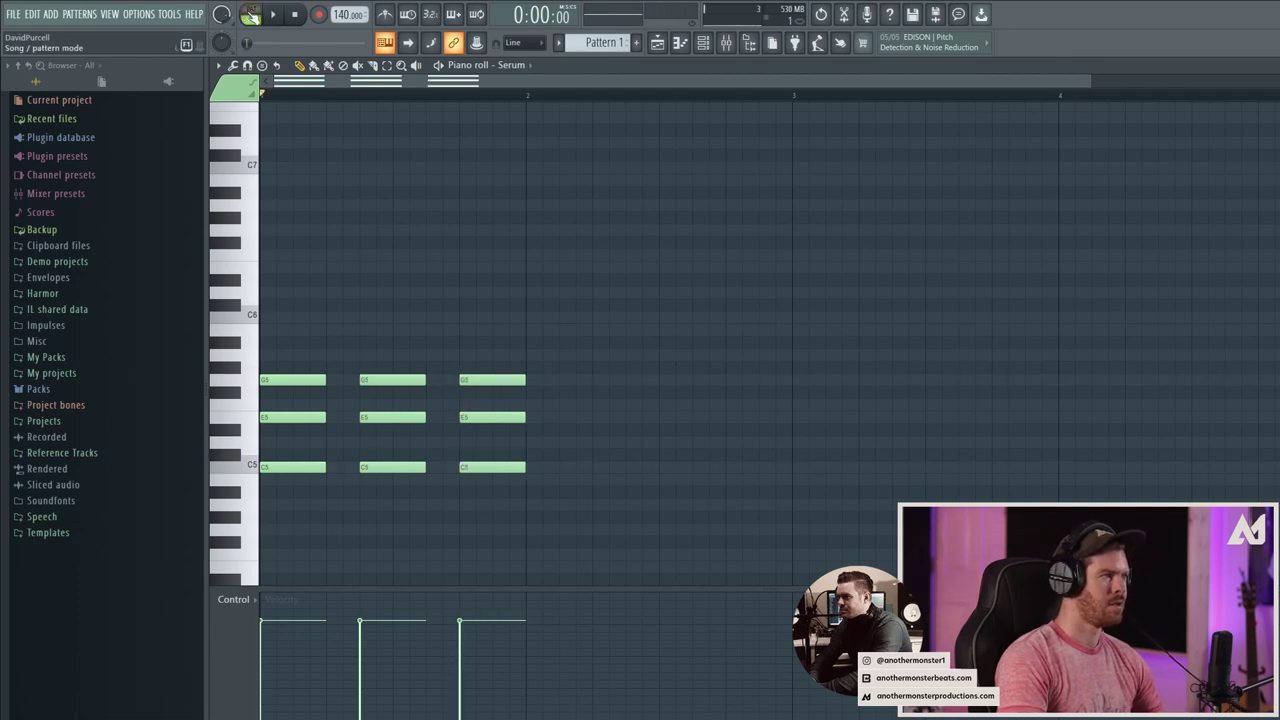
Play the chord pattern back from the start, then stop it
key(space)
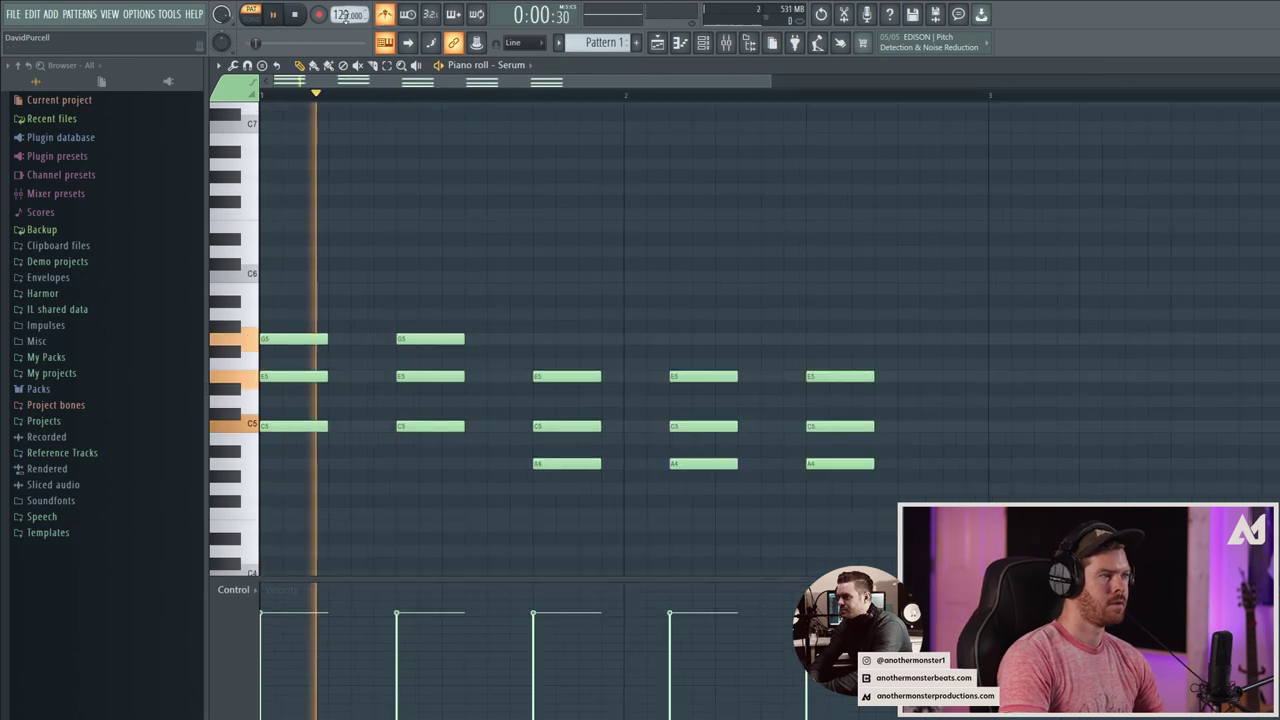
scroll(346, 15, down, 1)
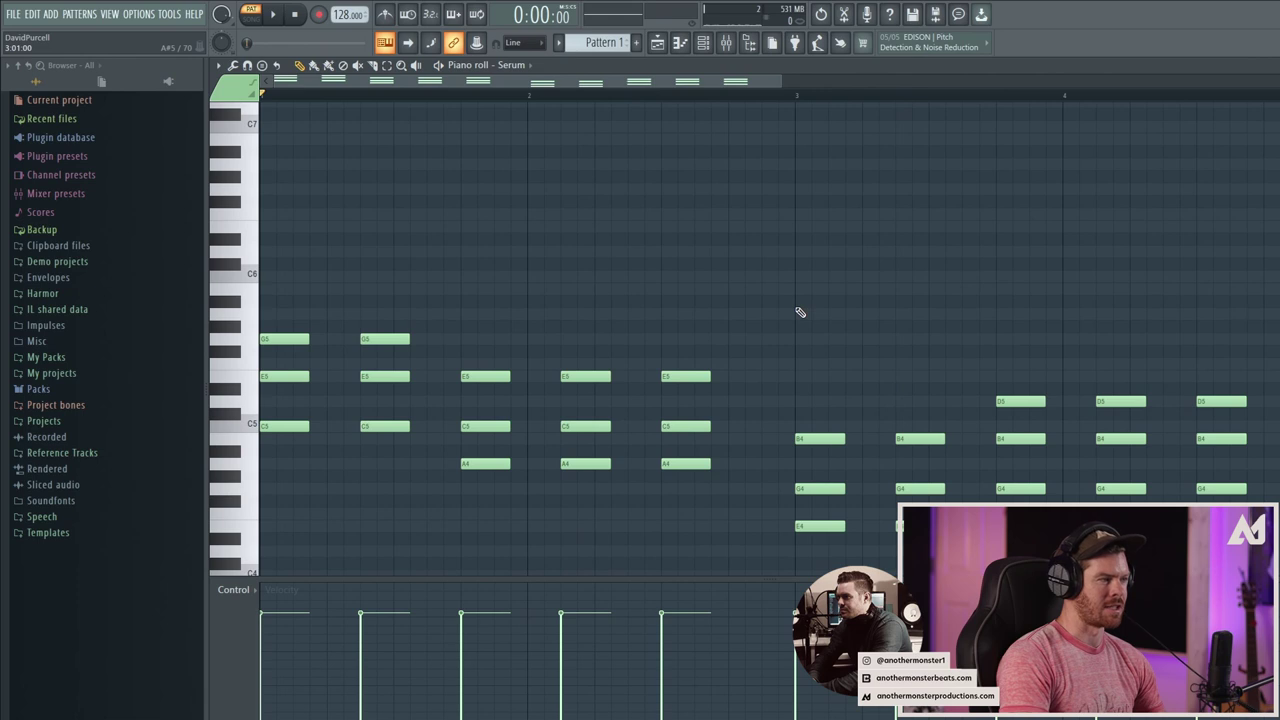
key(space)
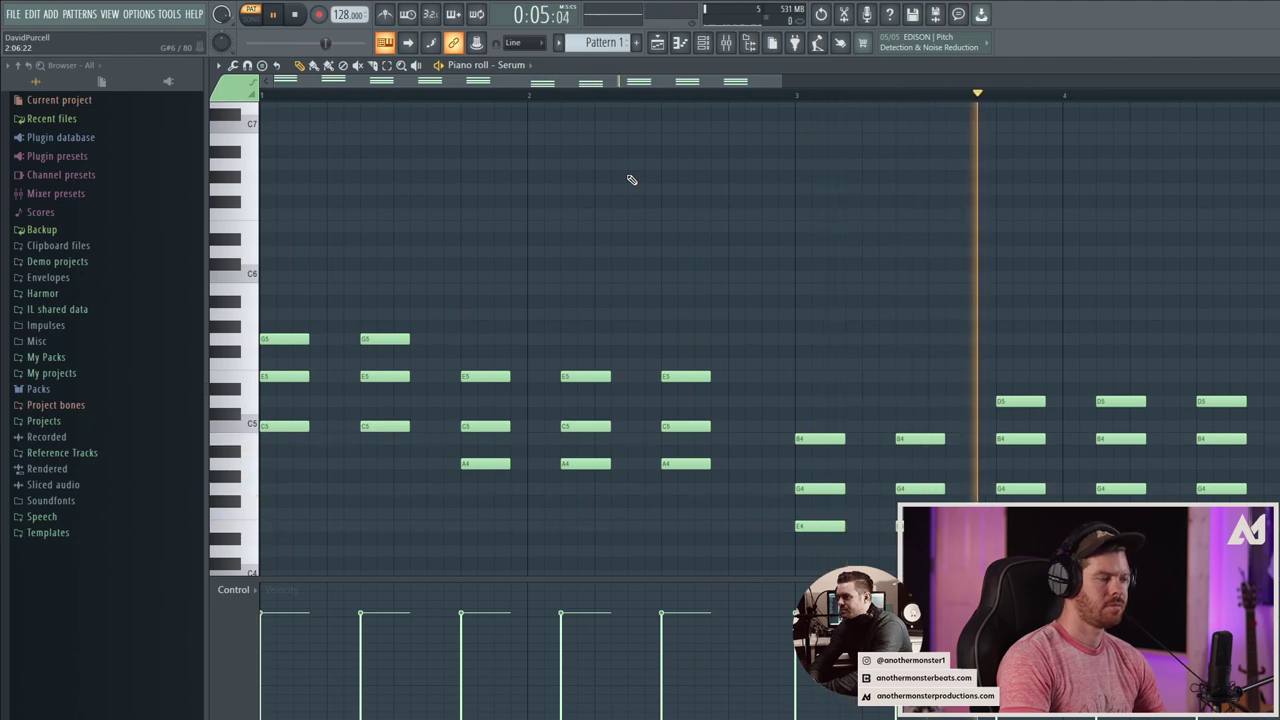
key(space)
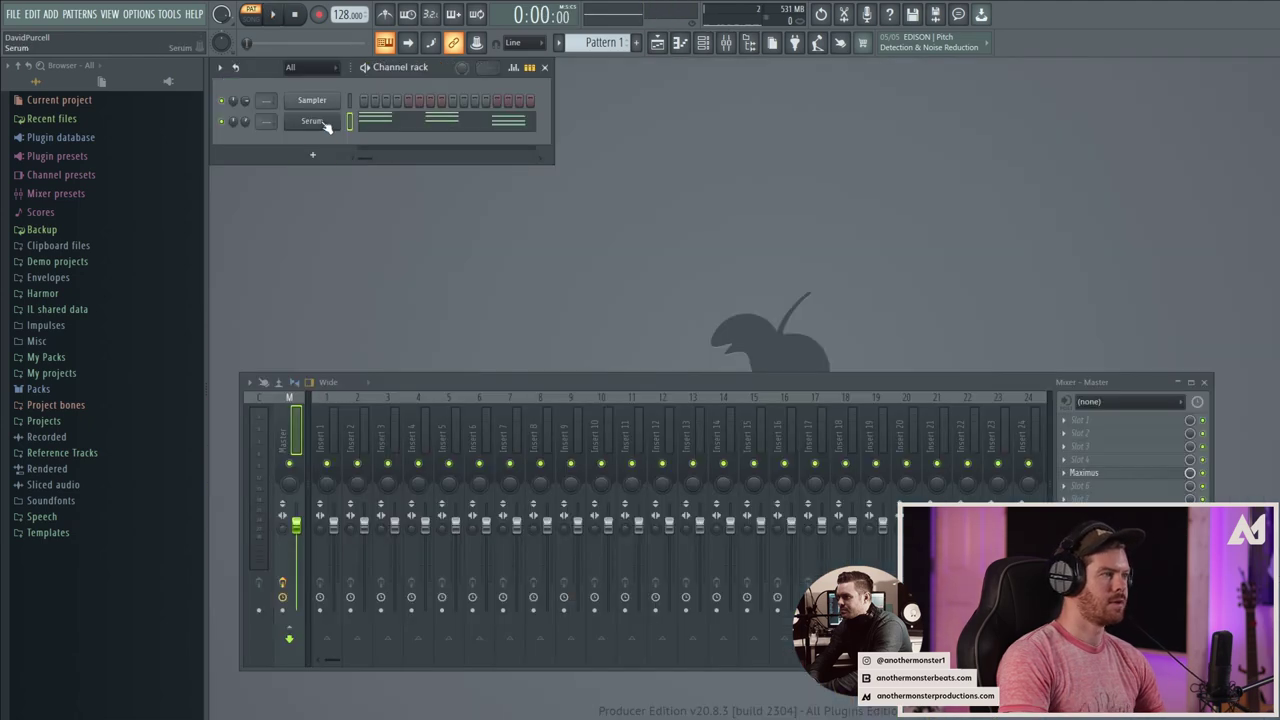
Route the Serum channel to its own mixer insert
click(325, 126)
click(270, 166)
click(358, 390)
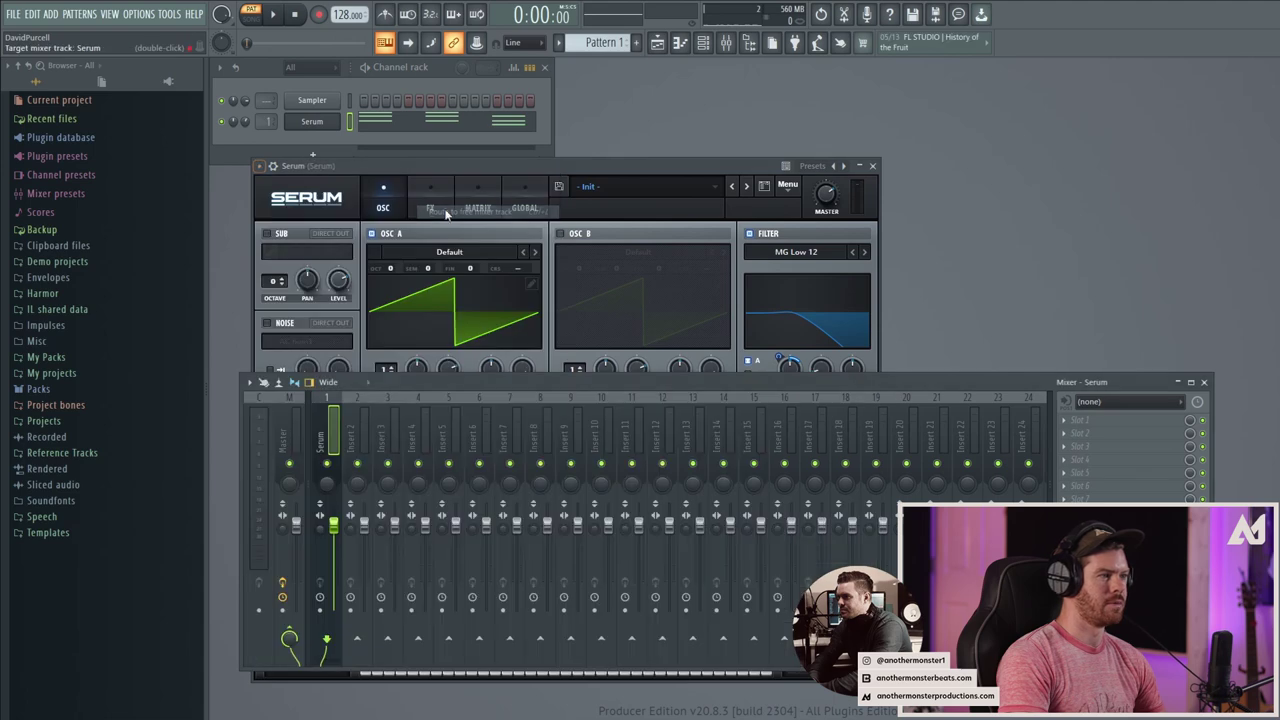
Load Fruity Convolver into the insert's first effect slot and audition the pattern
click(1080, 419)
mouse_move(1082, 409)
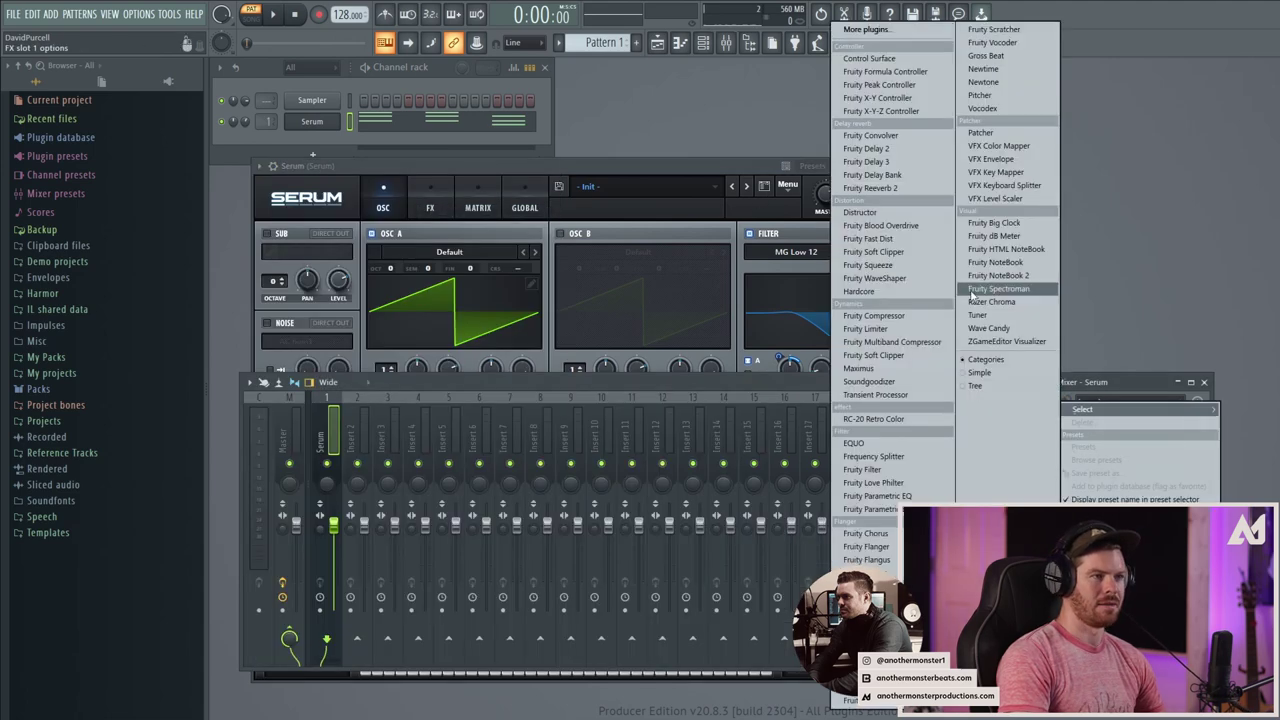
click(880, 135)
drag(530, 204, 818, 104)
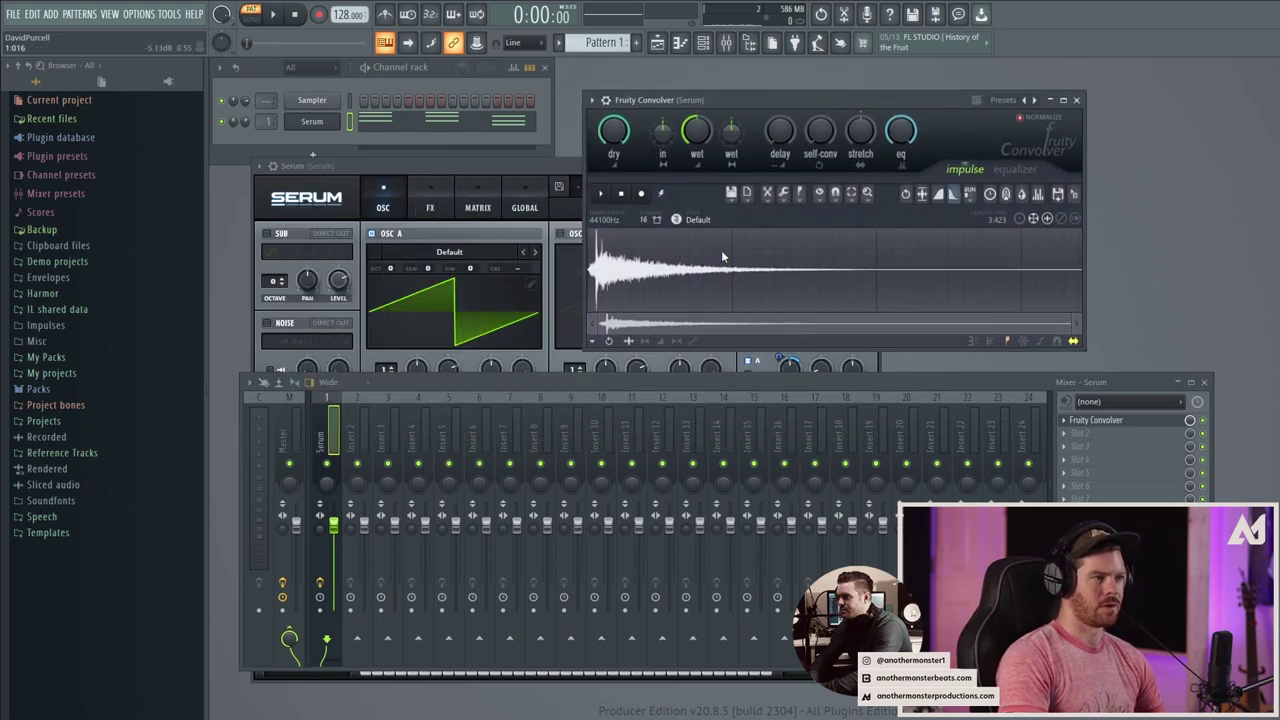
key(space)
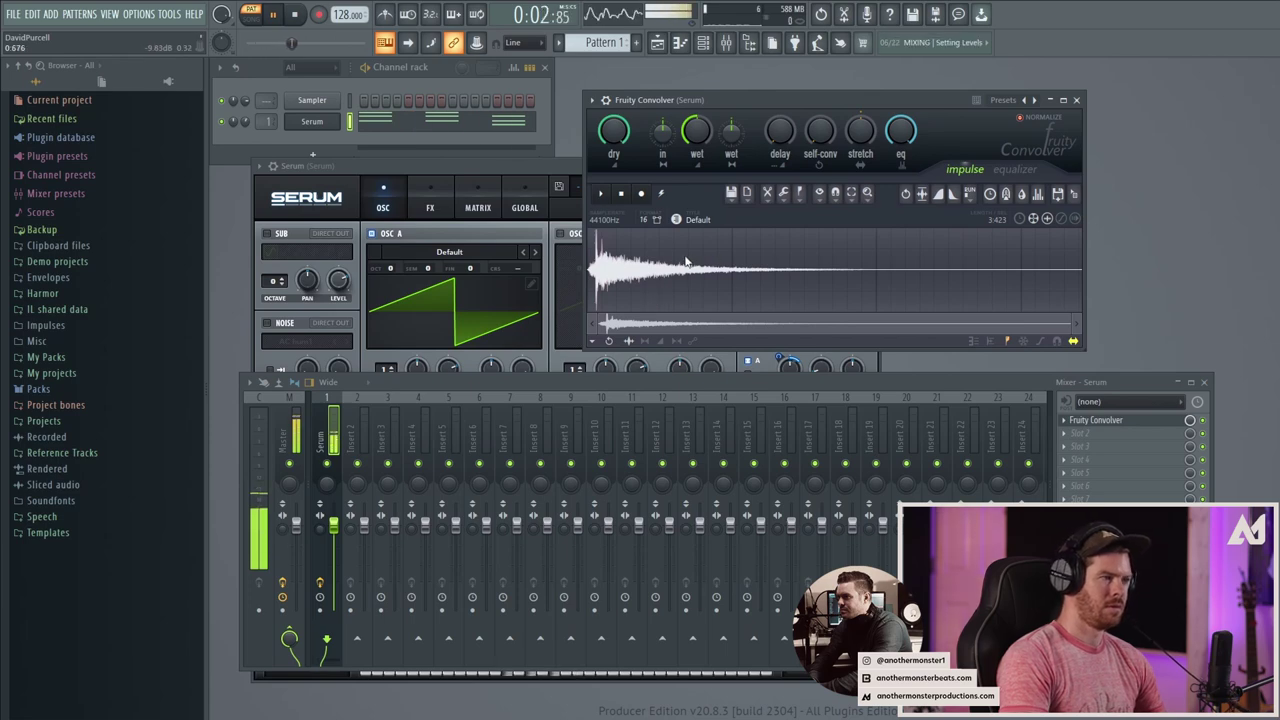
key(space)
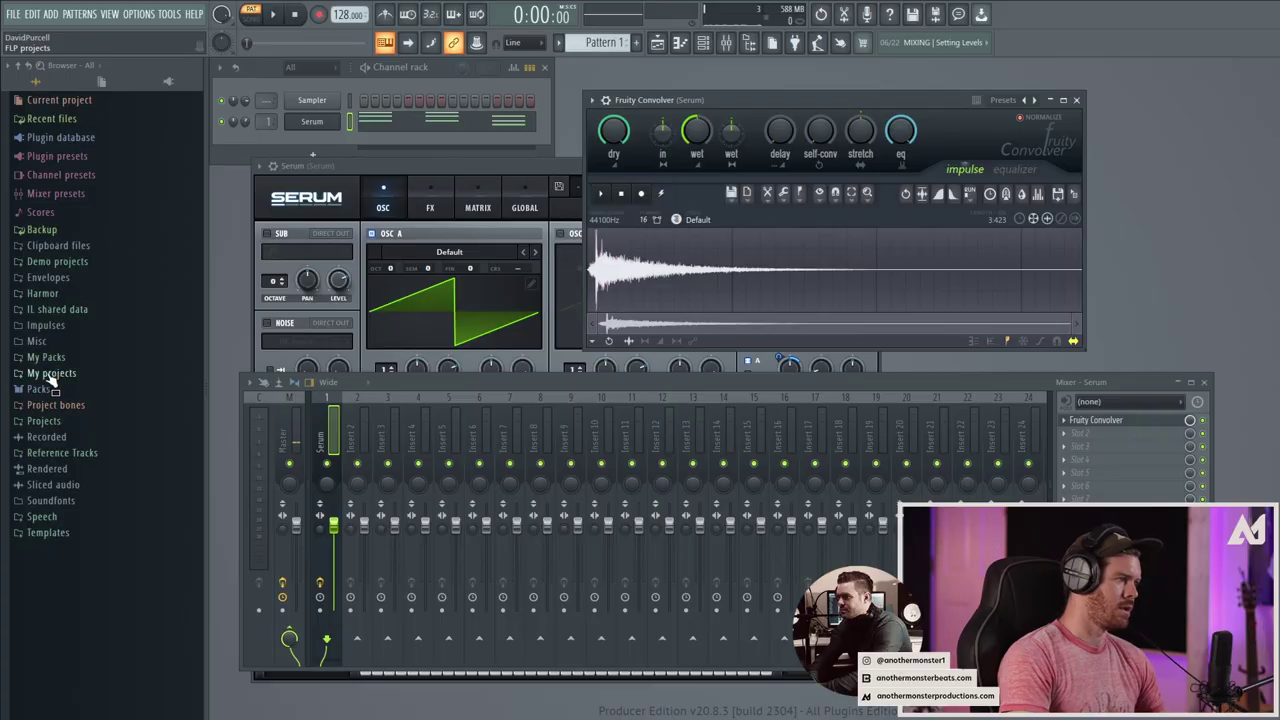
Browse to AMP - Monster Samples 2020 Trap Edition > One Shots > FX and load AMP - Knife as impulse
click(52, 356)
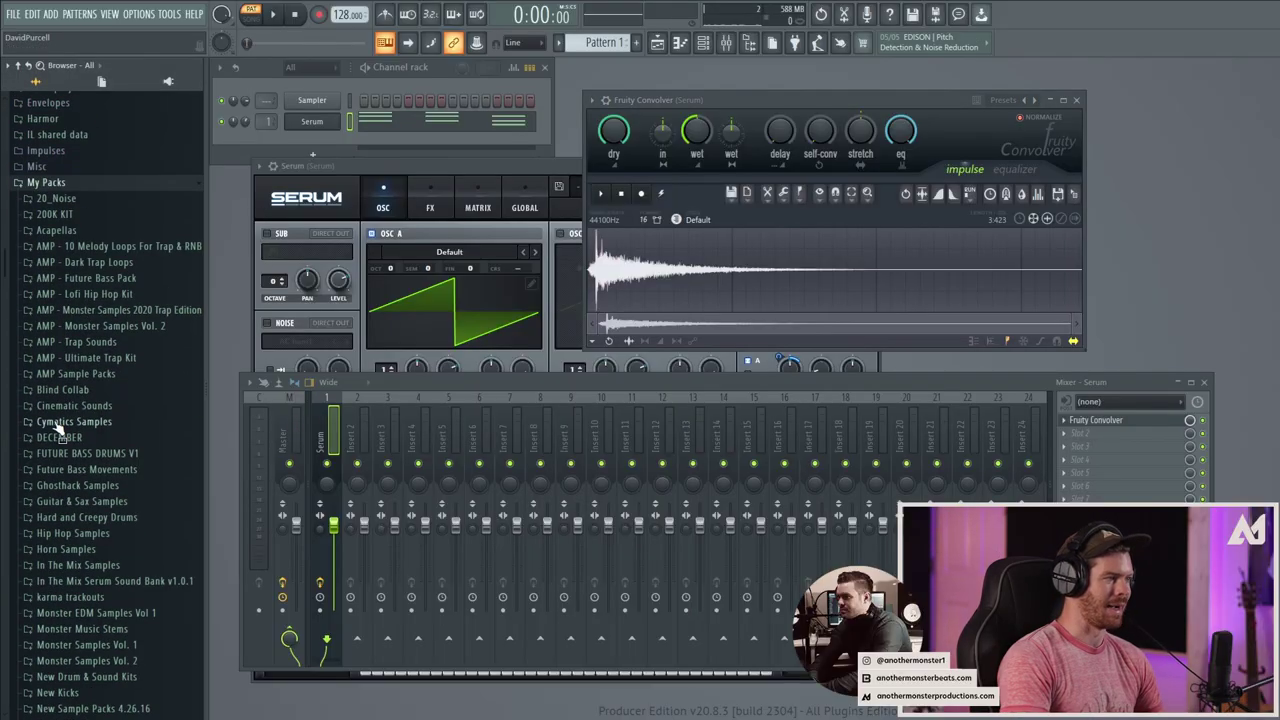
scroll(55, 420, up, 2)
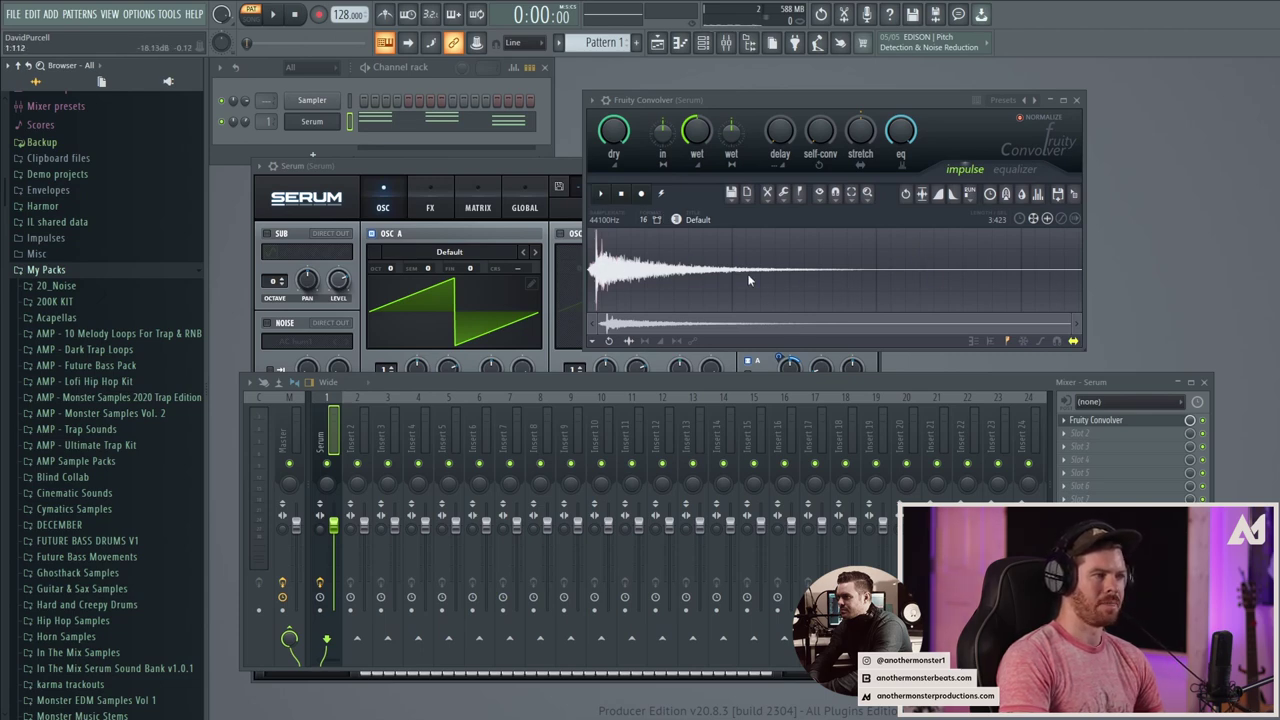
click(85, 403)
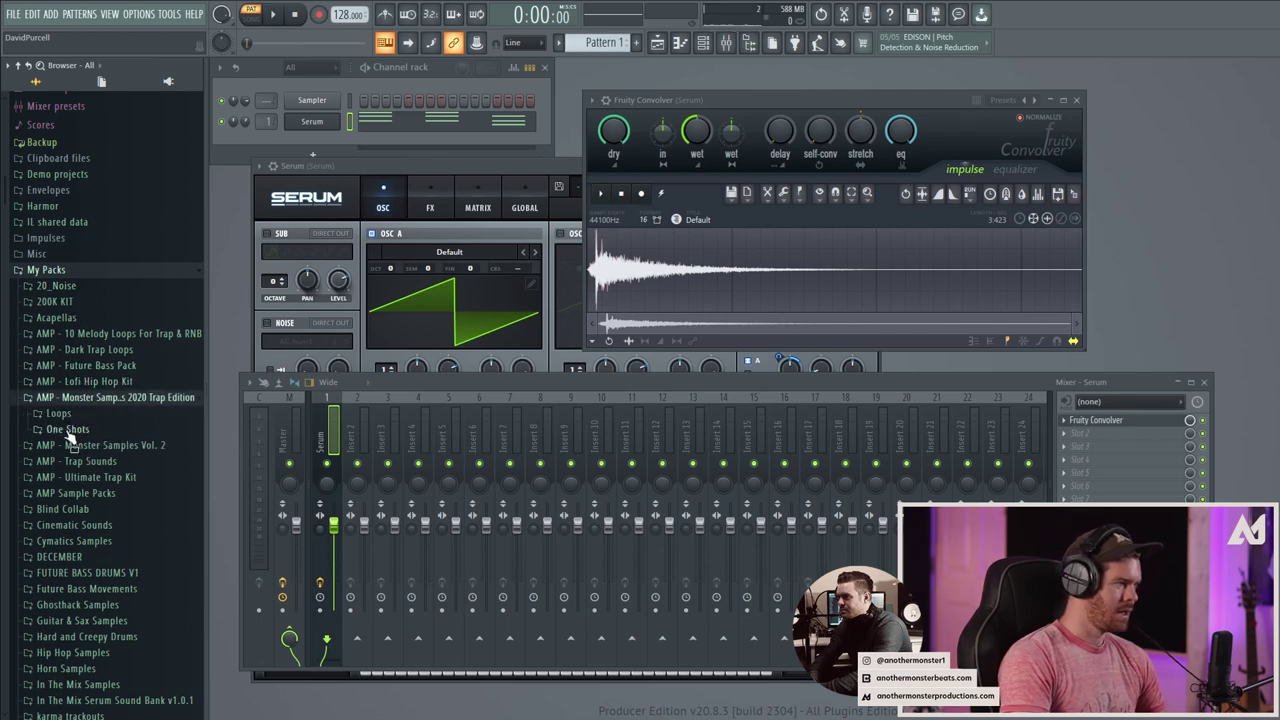
click(67, 429)
click(77, 493)
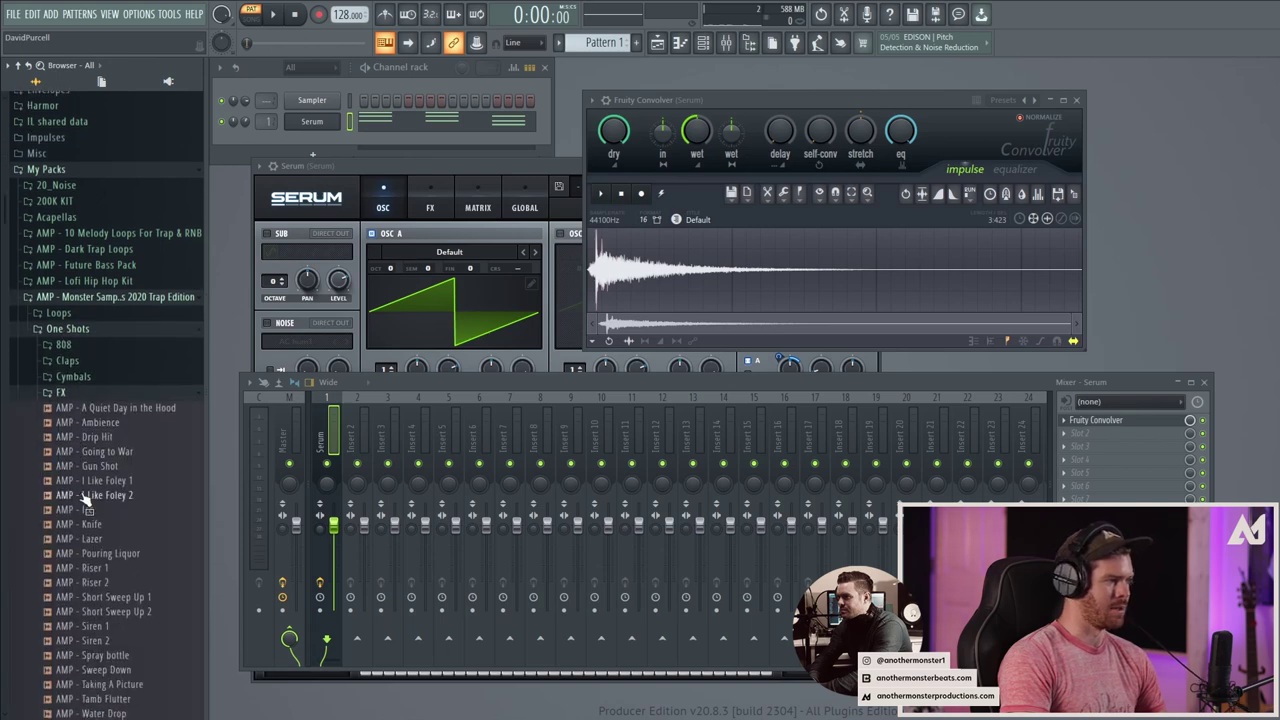
scroll(88, 505, down, 2)
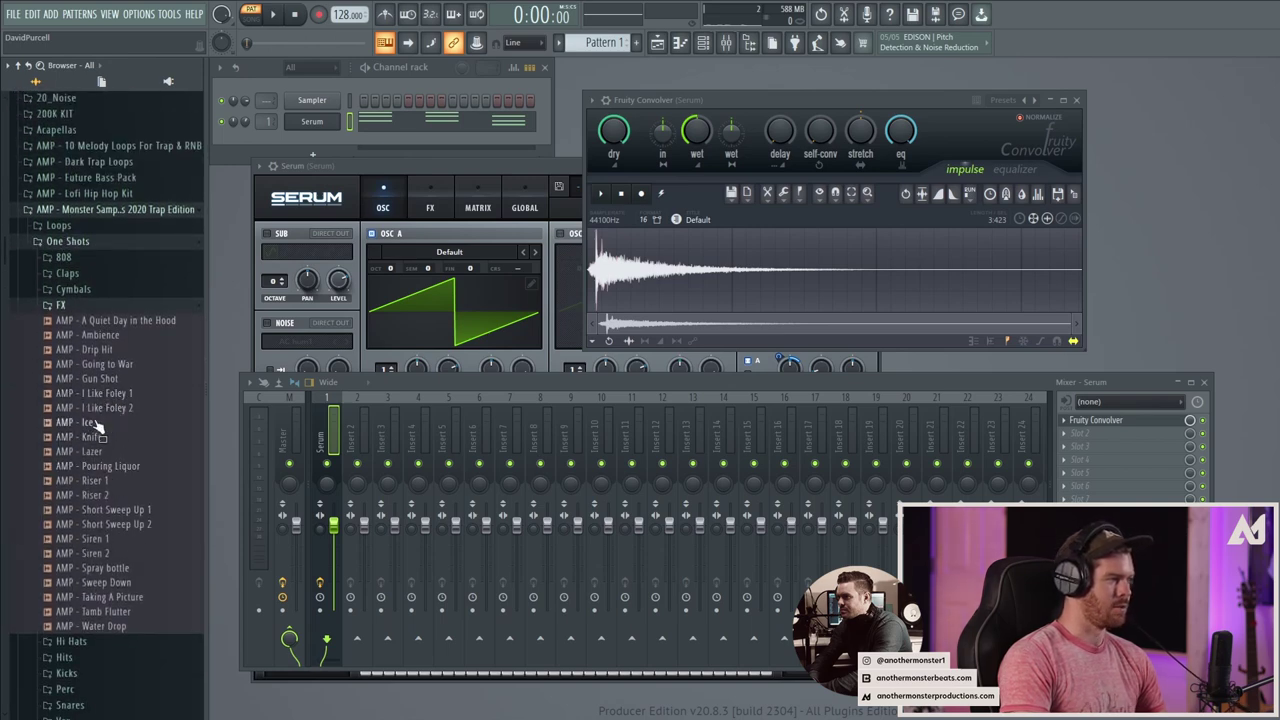
drag(88, 441, 634, 278)
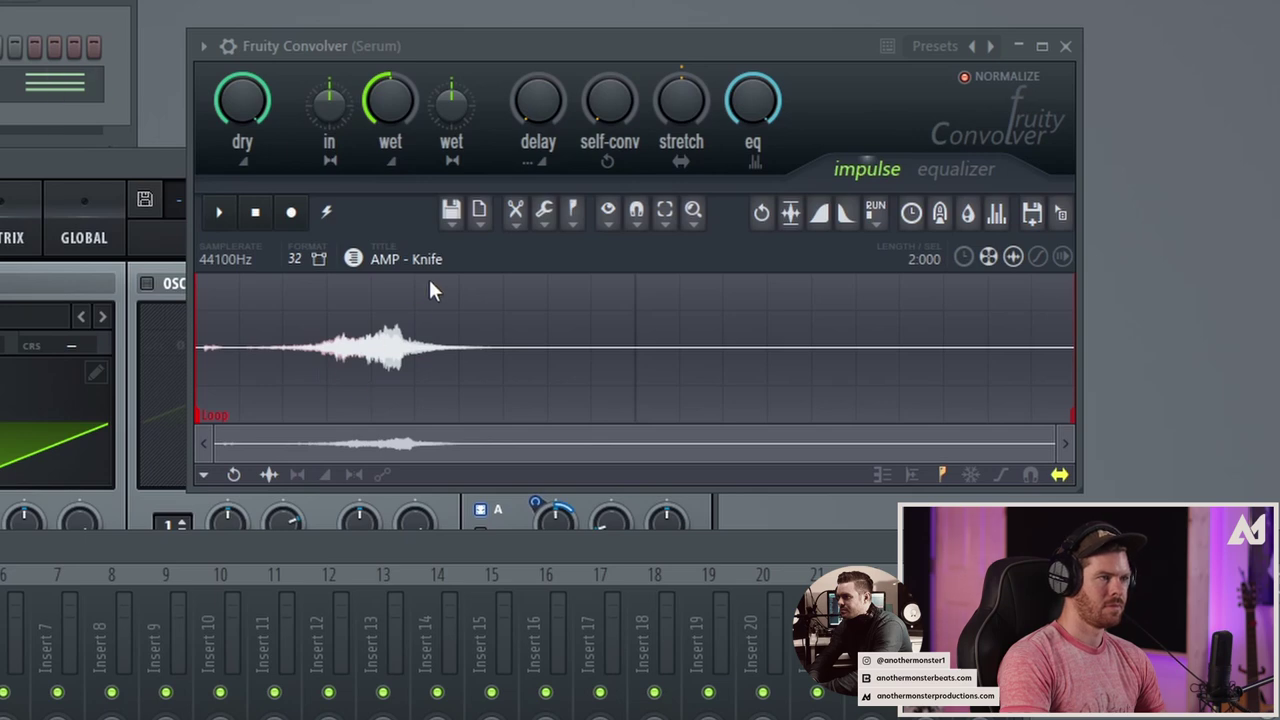
Lower the convolver's stretch and second wet level, and add slight self-convolution
drag(456, 105, 456, 130)
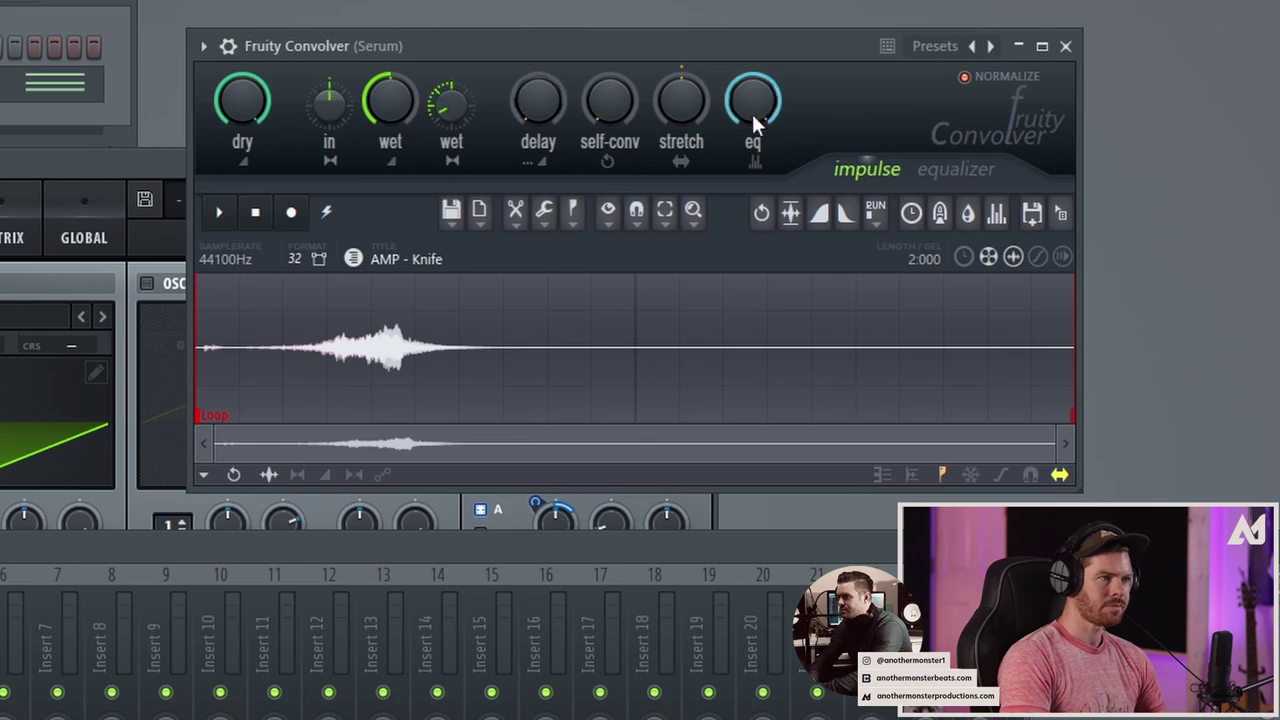
drag(686, 96, 686, 118)
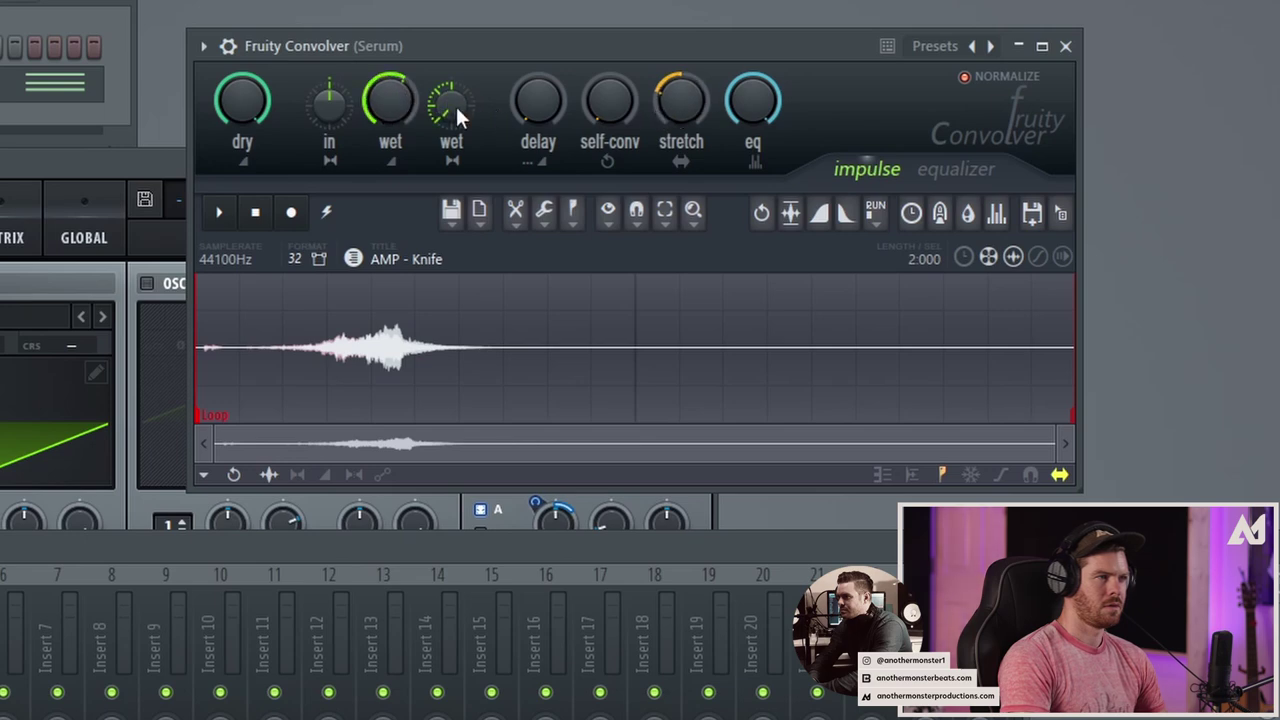
drag(455, 104, 455, 135)
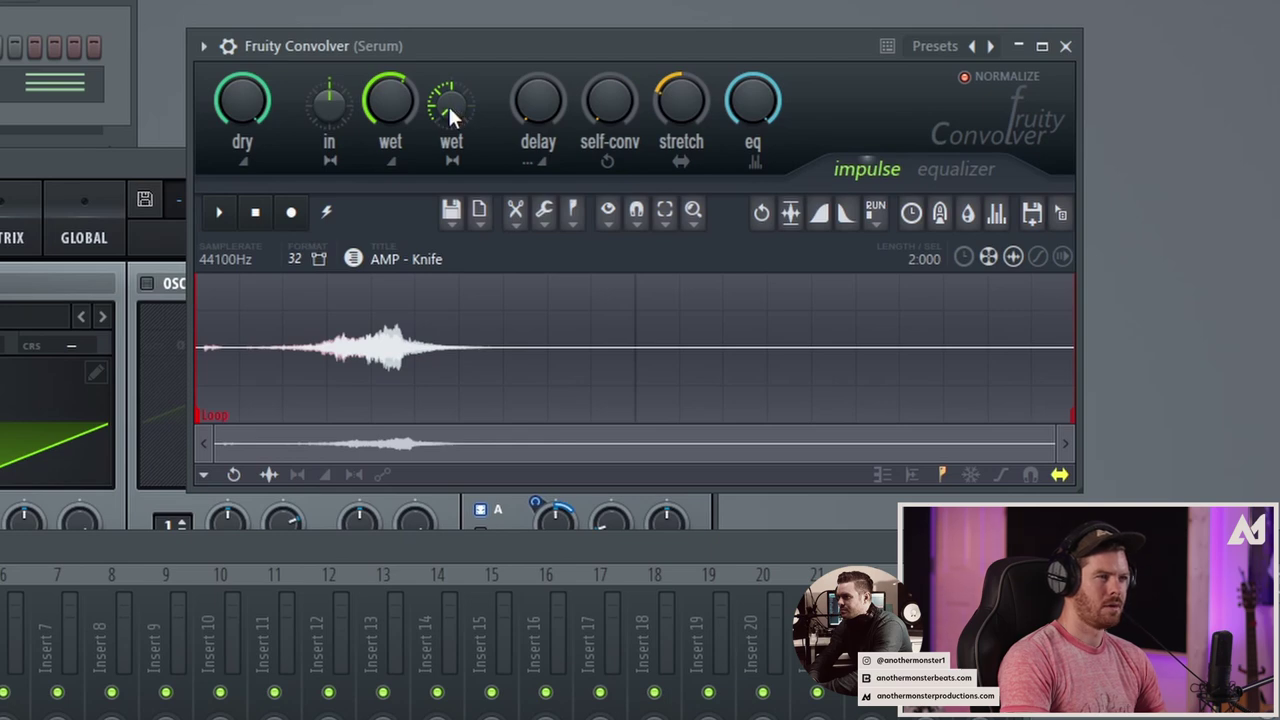
drag(455, 135, 448, 104)
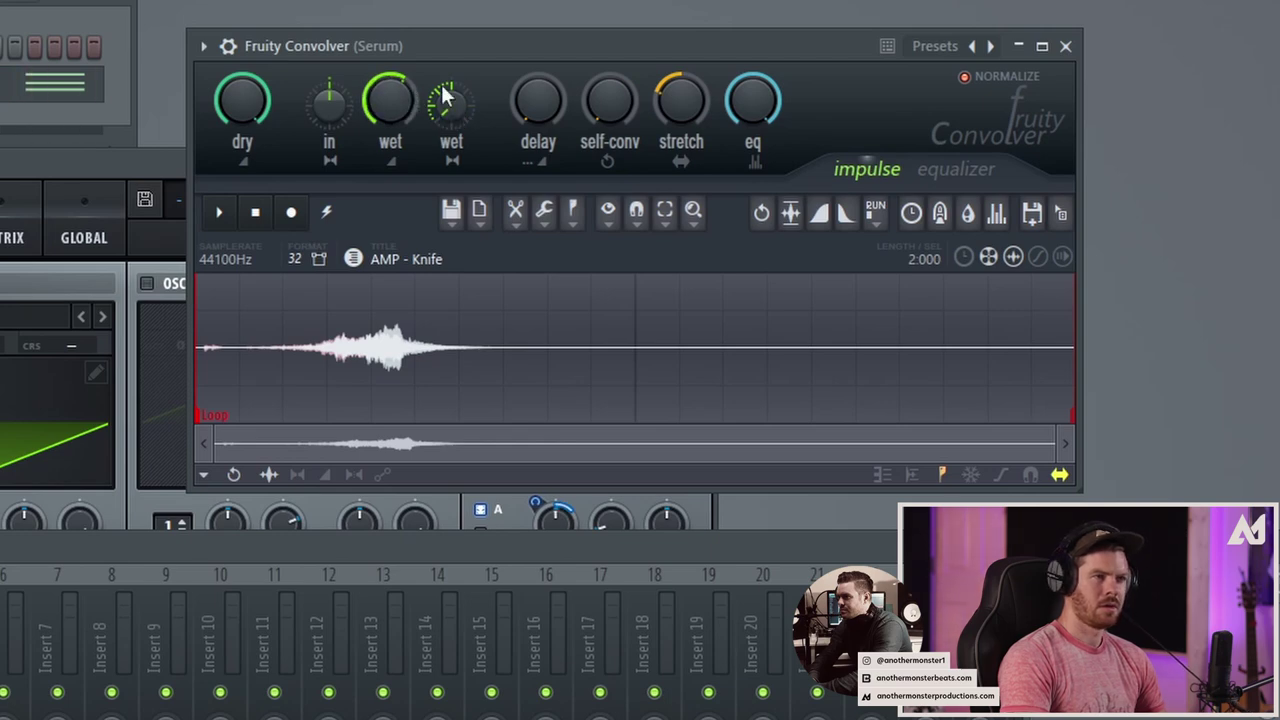
drag(609, 100, 609, 94)
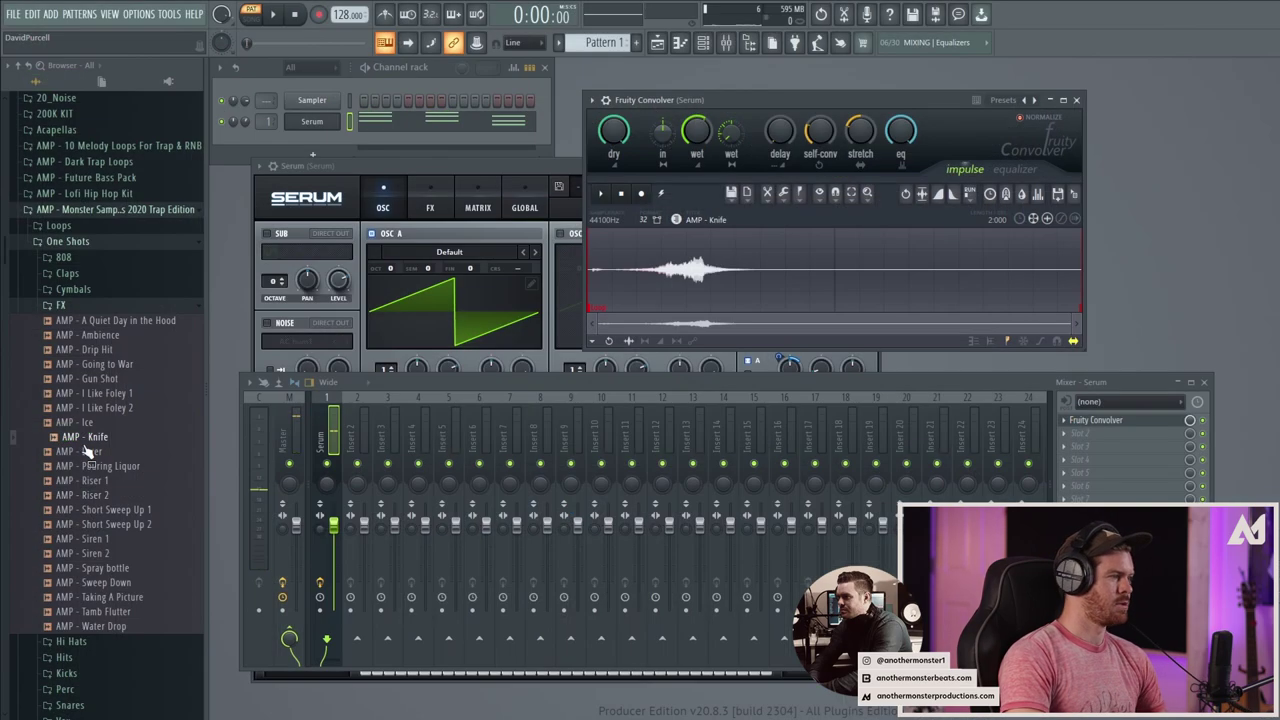
Try AMP - Ice as the impulse with stretch raised to about 94%
drag(80, 422, 639, 278)
key(space)
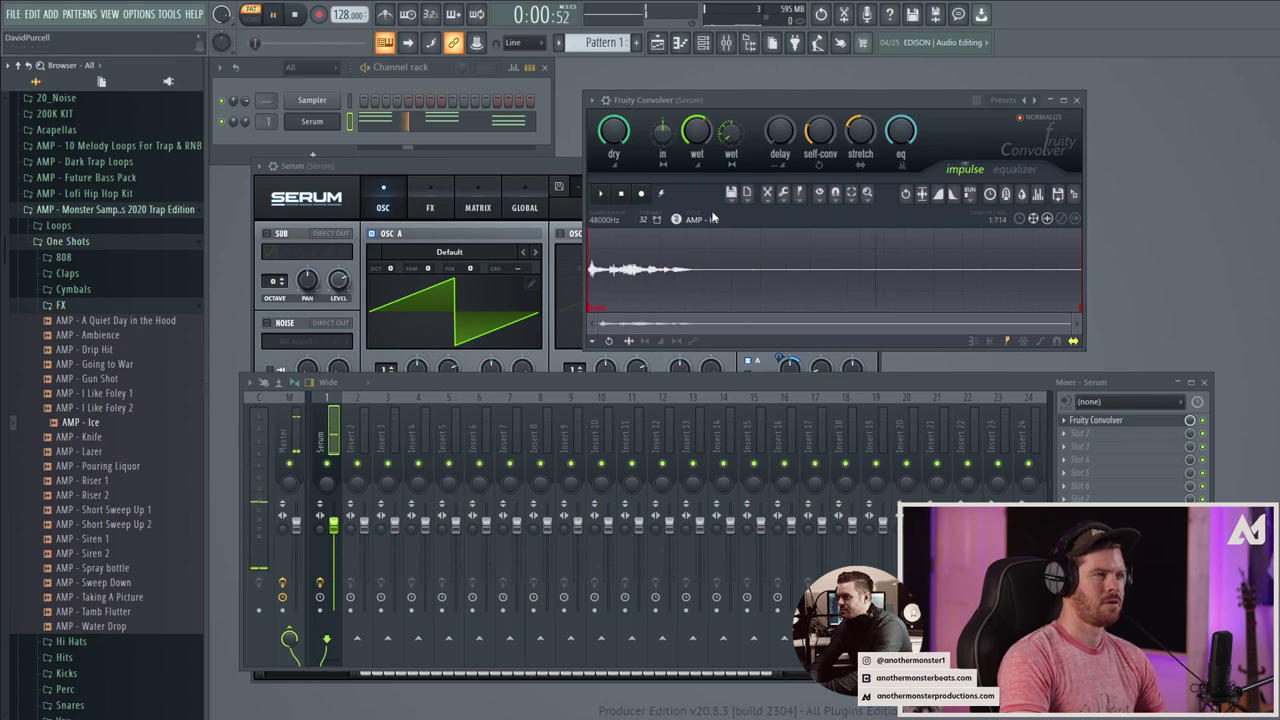
drag(860, 130, 866, 133)
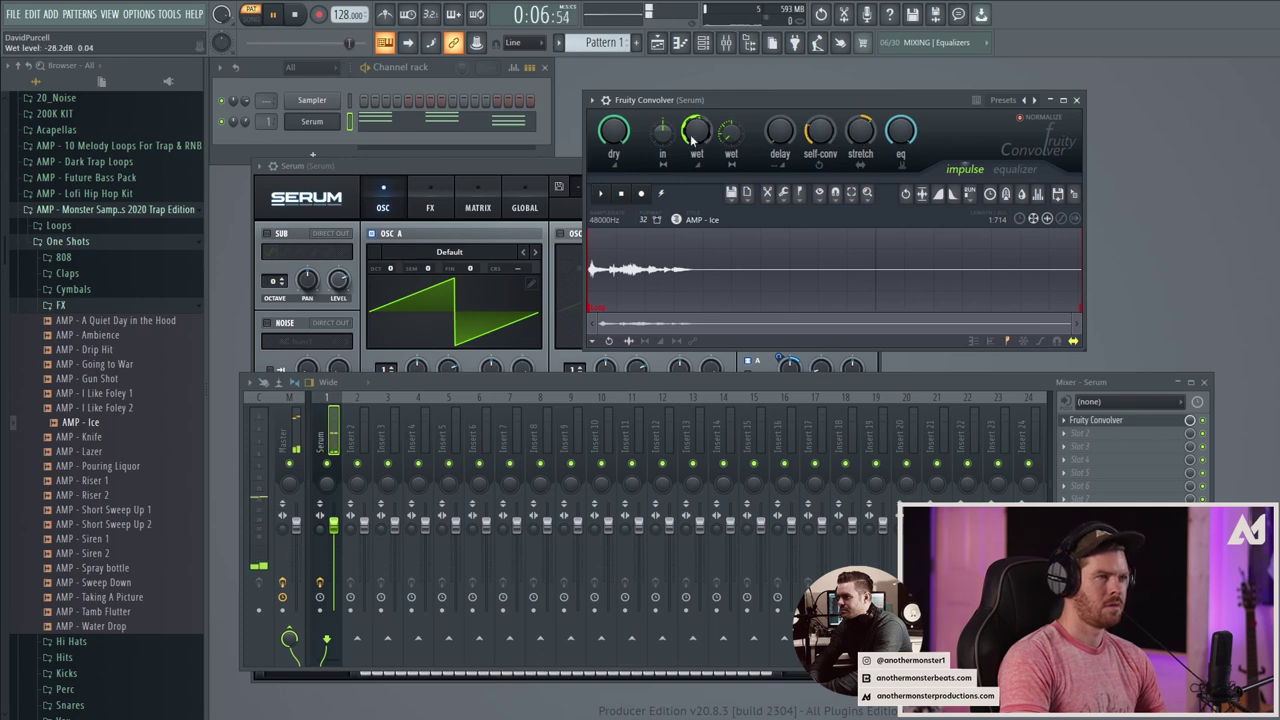
key(space)
Switch the impulse to AMP - Short Sweep Up 2 with self-convolution at 26%
click(100, 527)
drag(100, 533, 633, 282)
key(space)
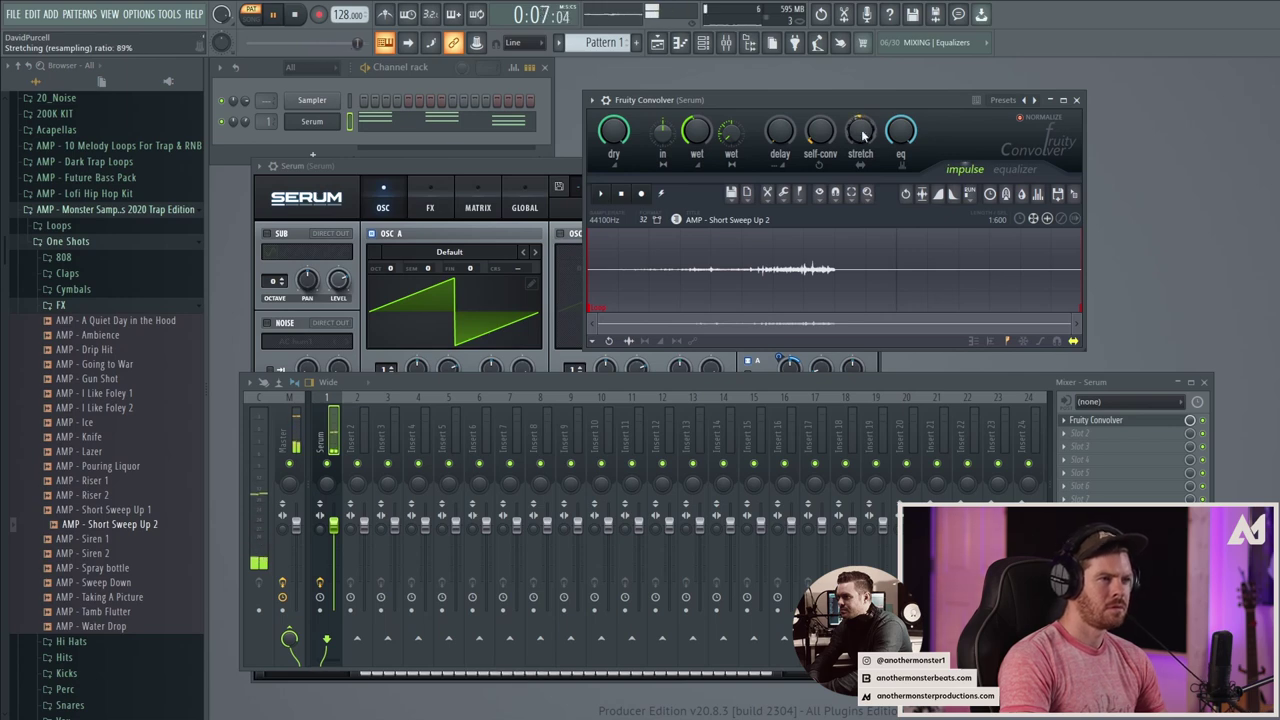
scroll(863, 135, down, 5)
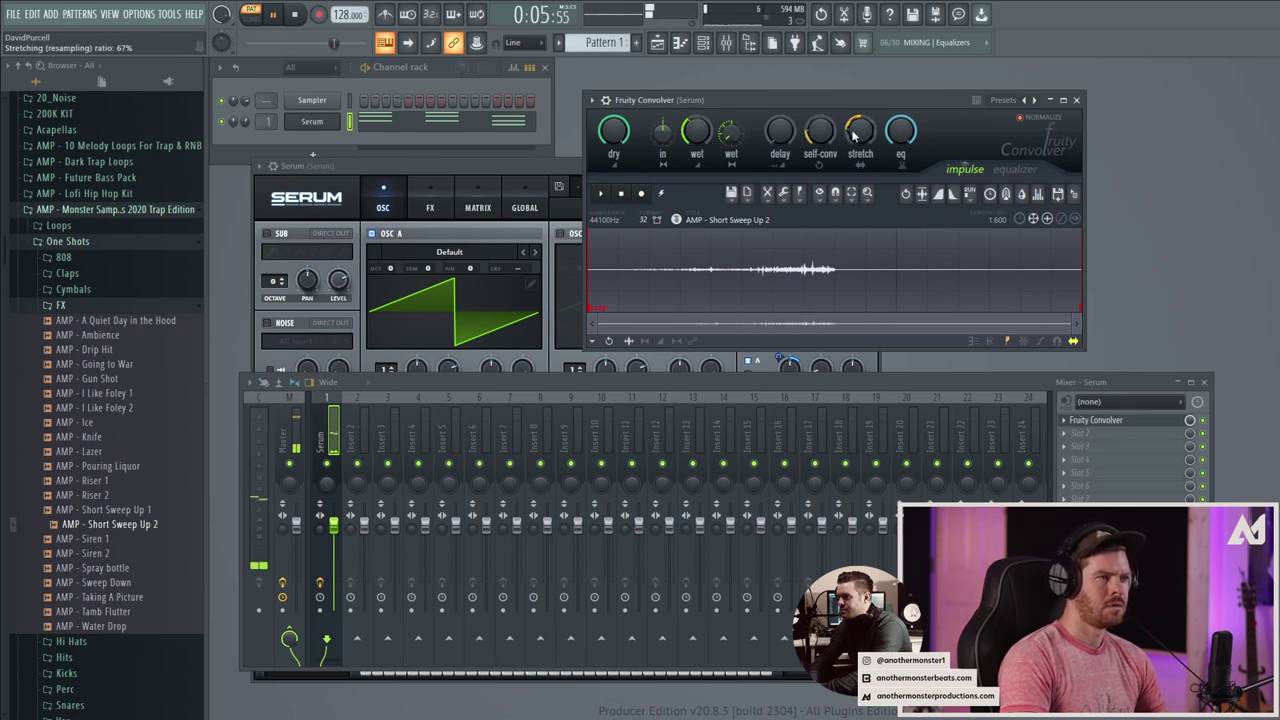
drag(822, 138, 825, 133)
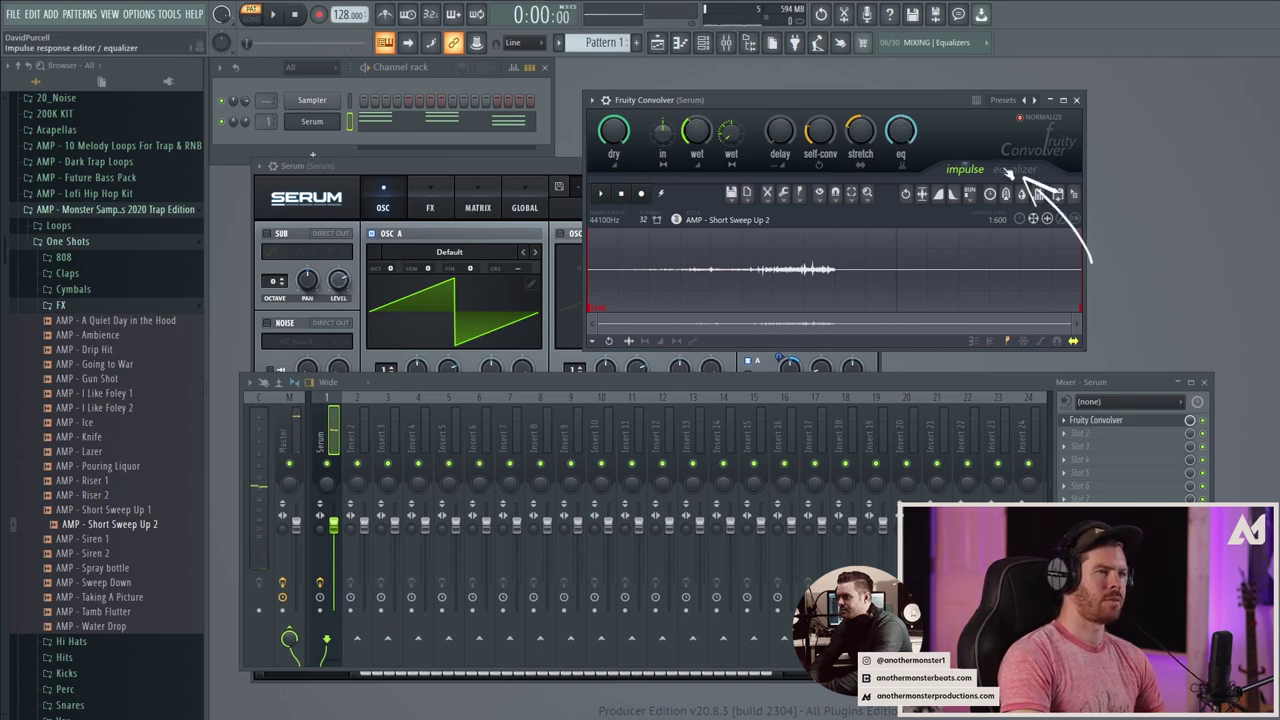
Shape the impulse EQ into a low cut around 200 Hz with a gentle mid bump
click(1010, 171)
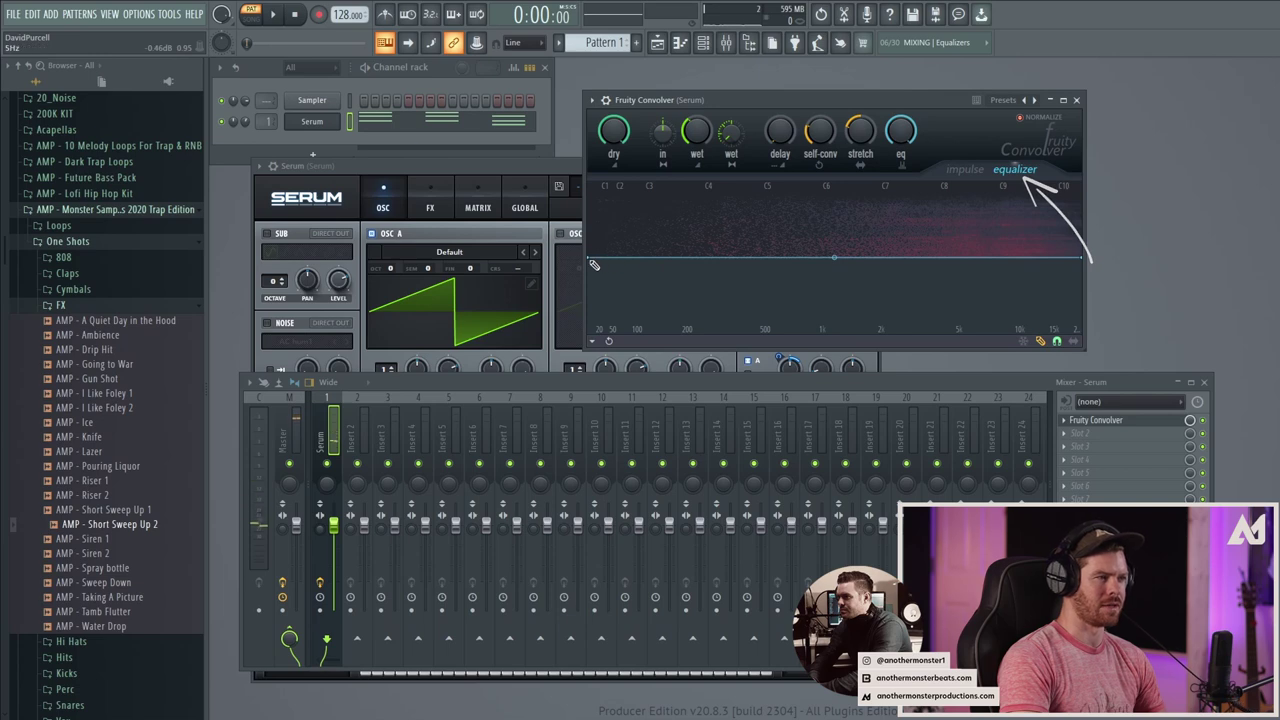
drag(595, 263, 702, 349)
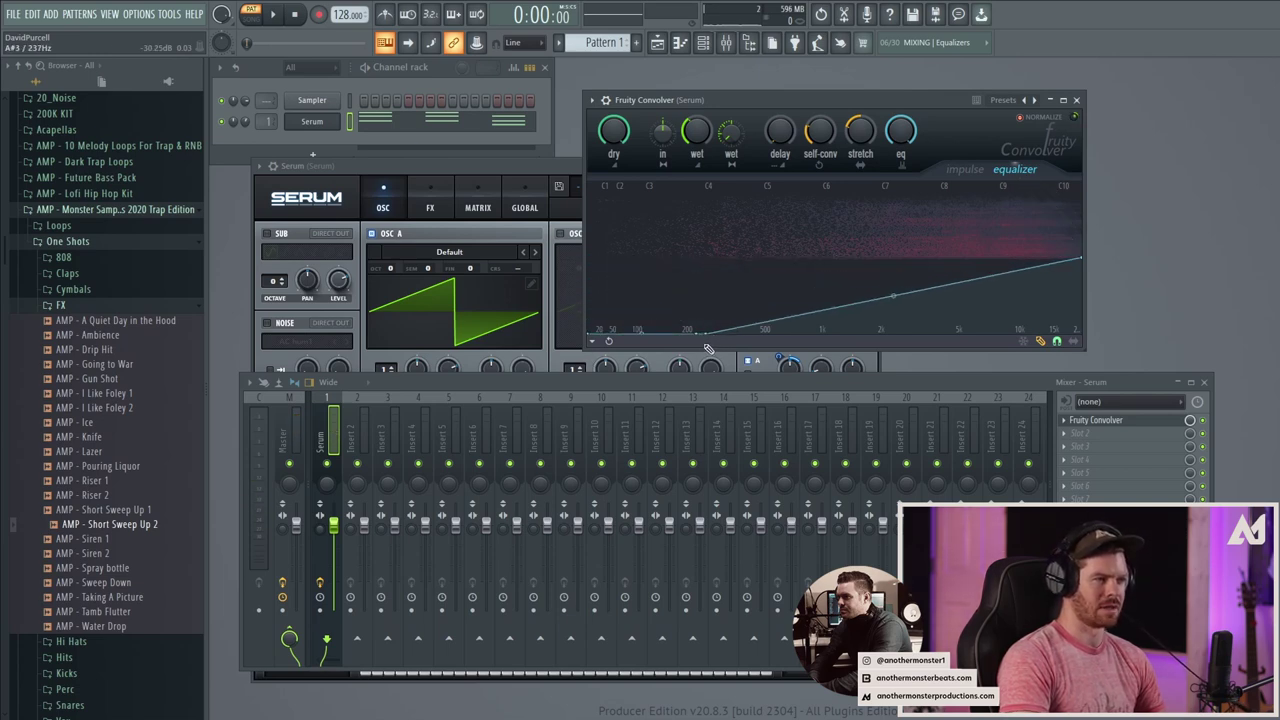
drag(895, 297, 895, 271)
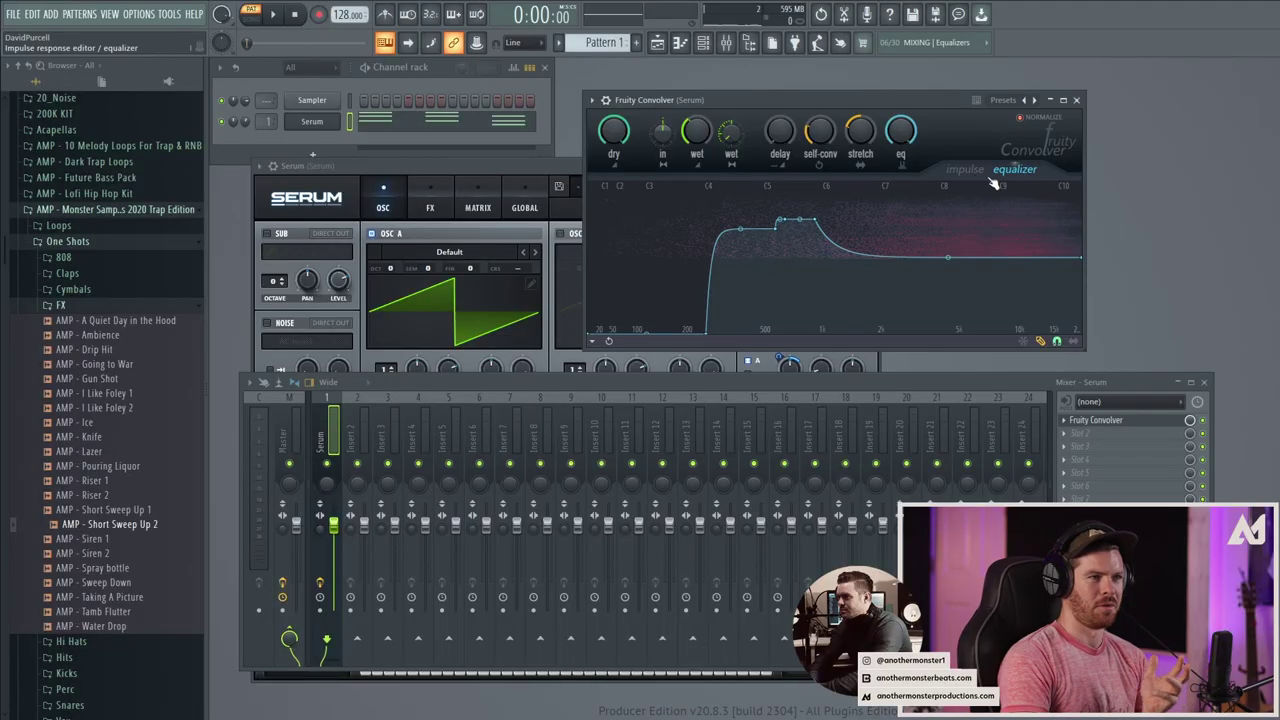
click(964, 169)
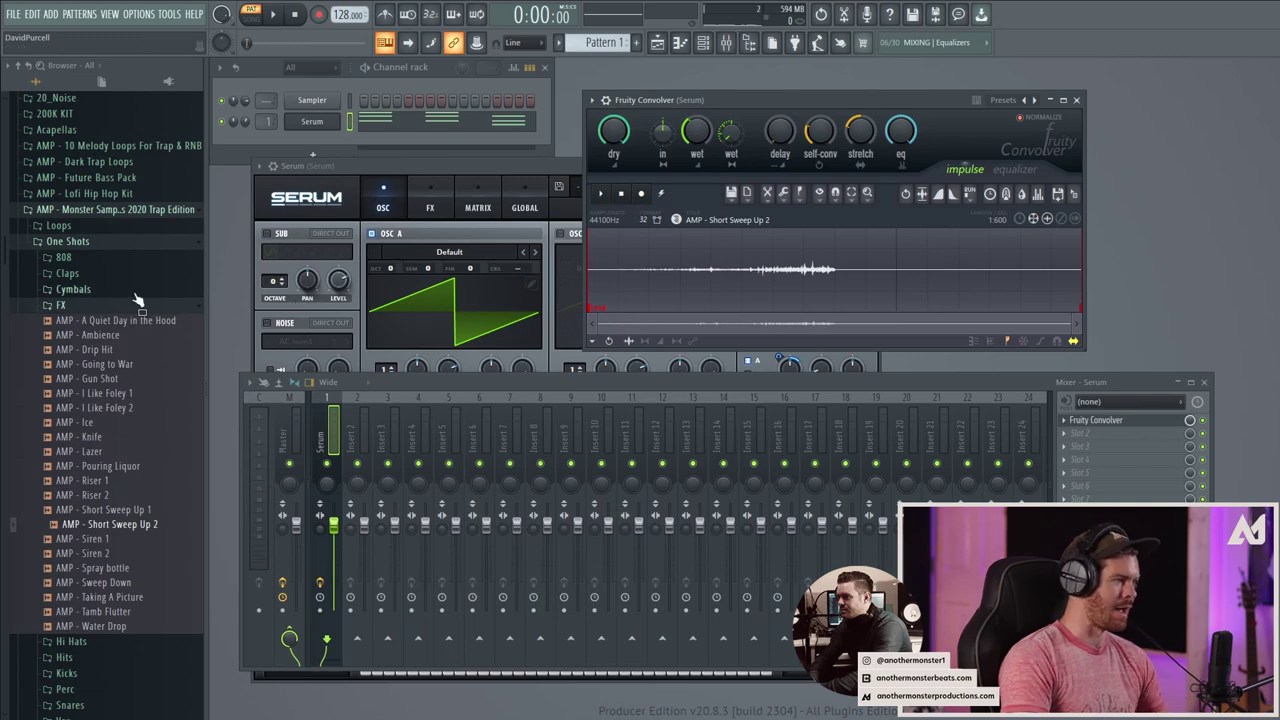
Load GH_EP_Vocal Shot_01_B-A as the impulse on the drum loop, stretch about 56%
click(76, 311)
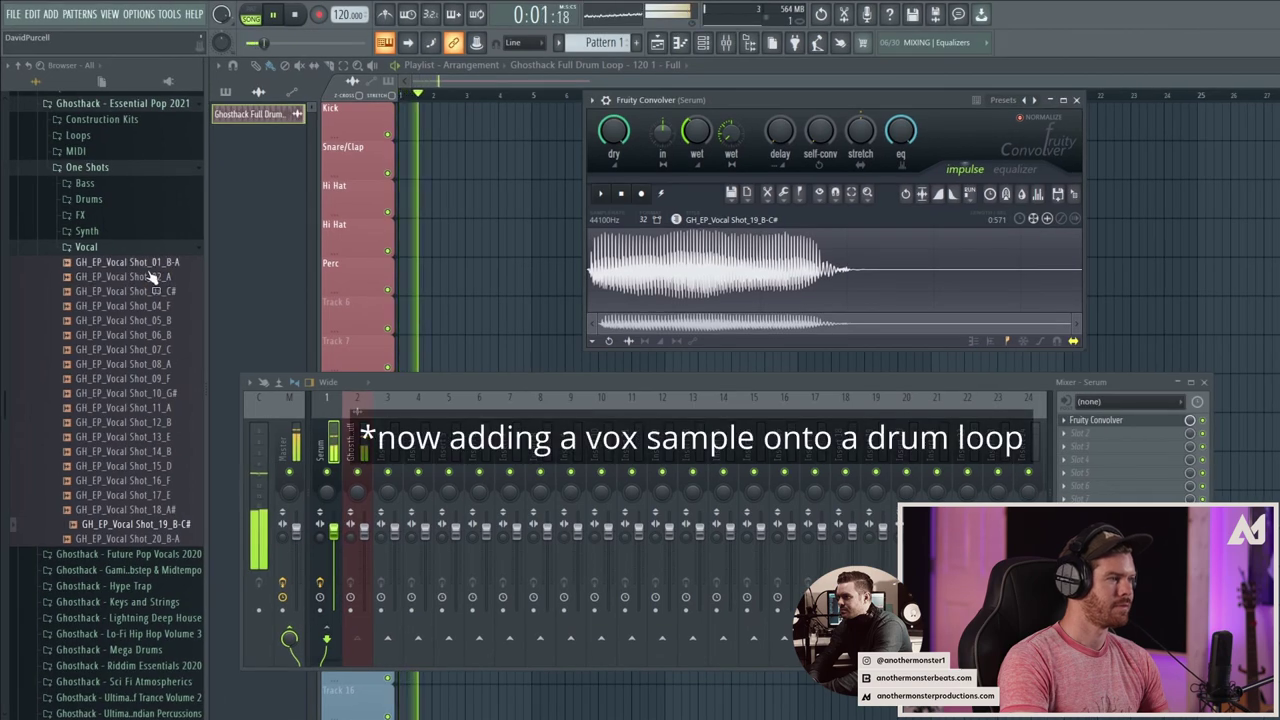
key(space)
click(90, 262)
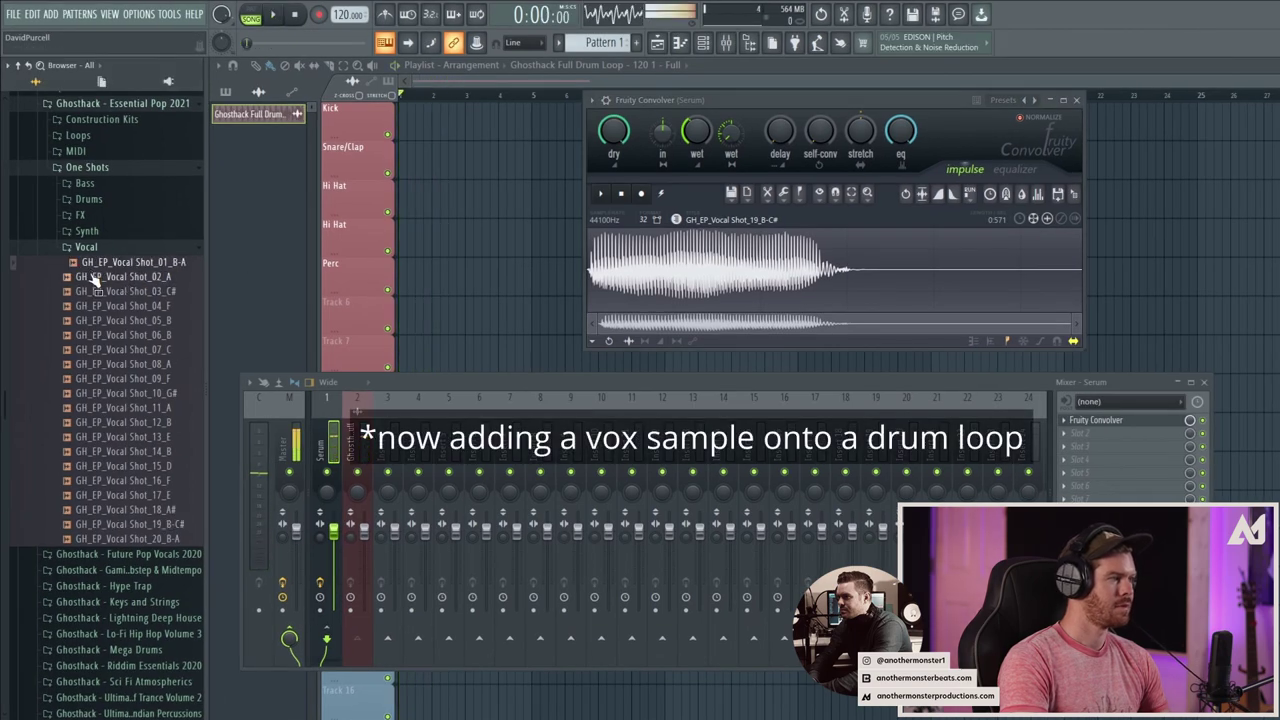
drag(731, 265, 760, 255)
key(space)
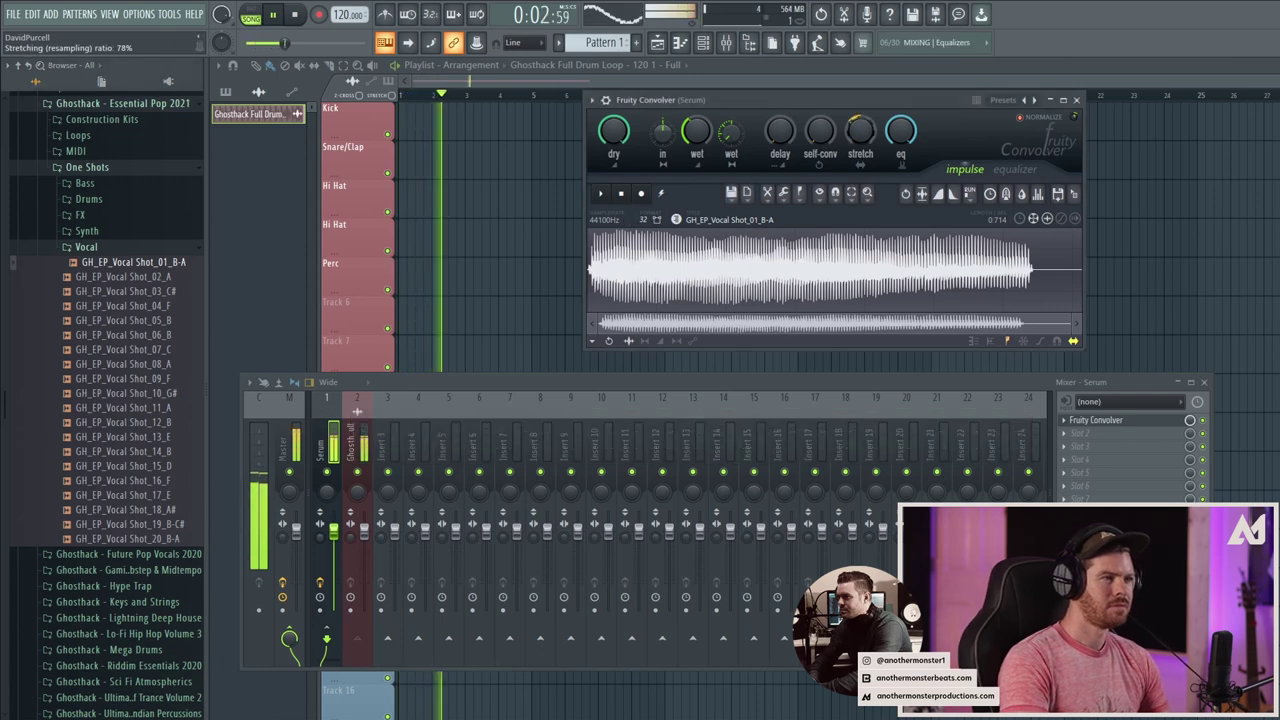
drag(860, 130, 860, 170)
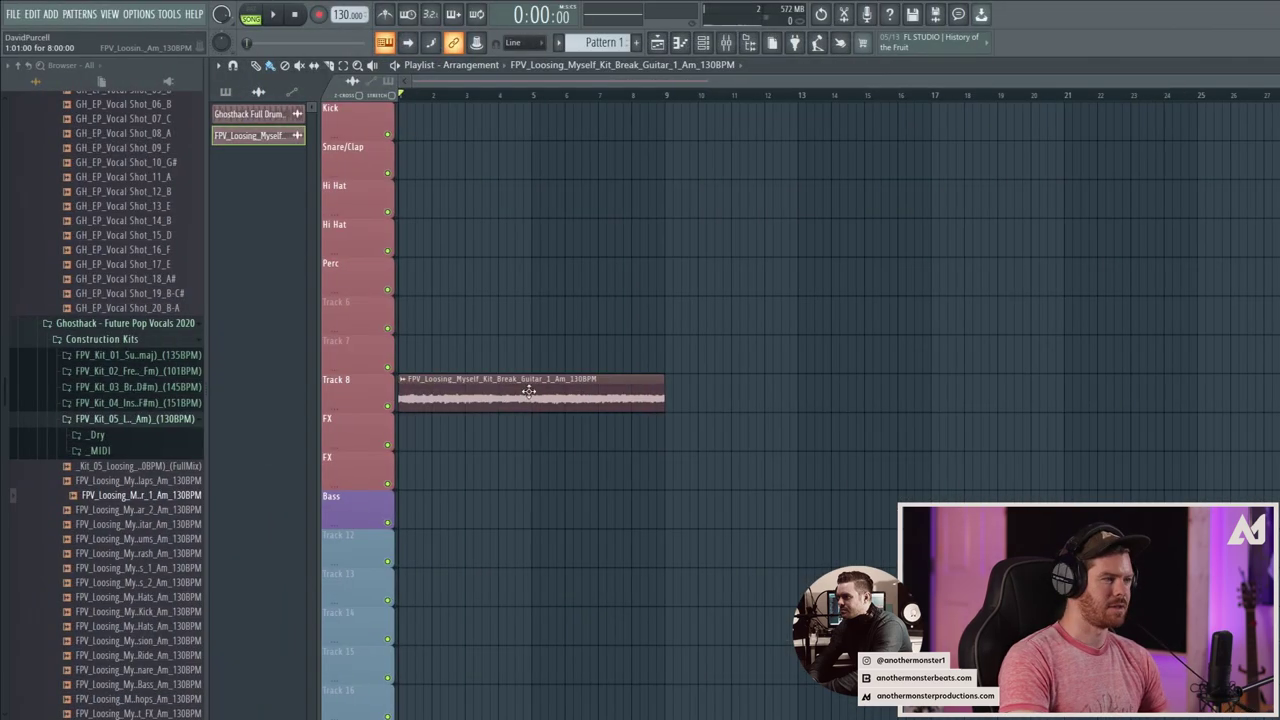
Reopen the convolver from the mixer and play the guitar loop with stretch near 64%
click(726, 43)
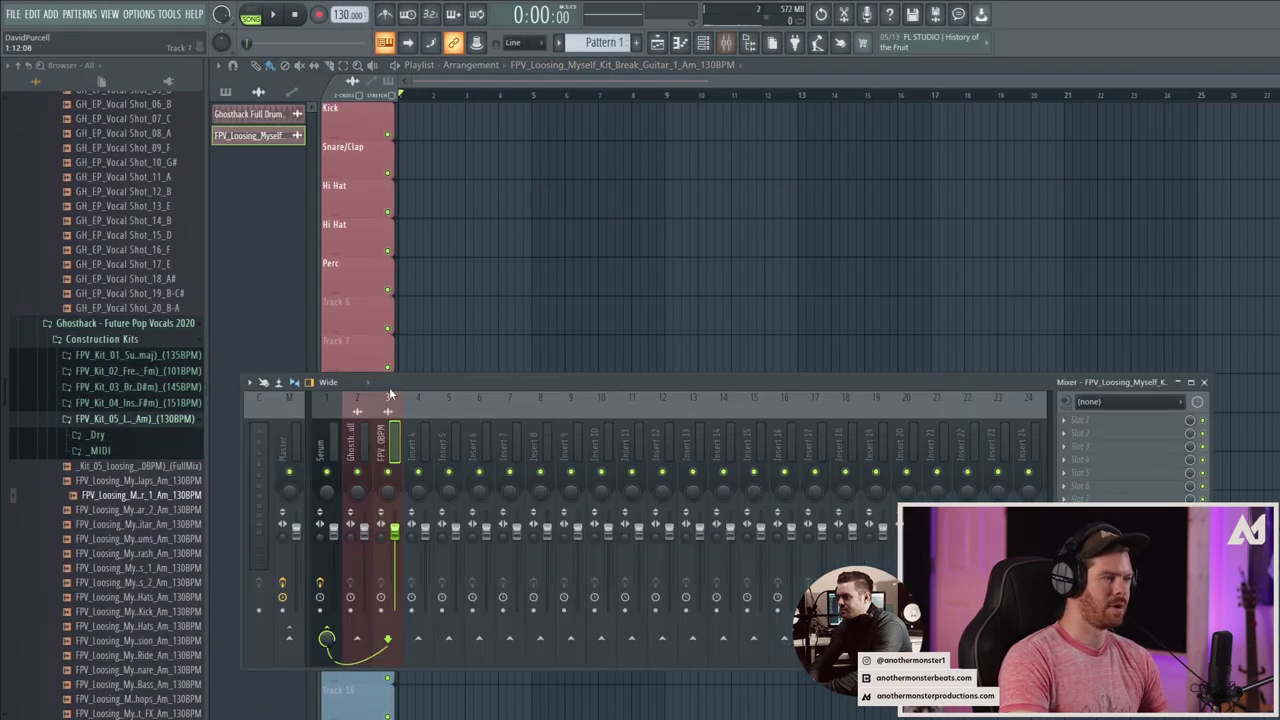
click(1108, 421)
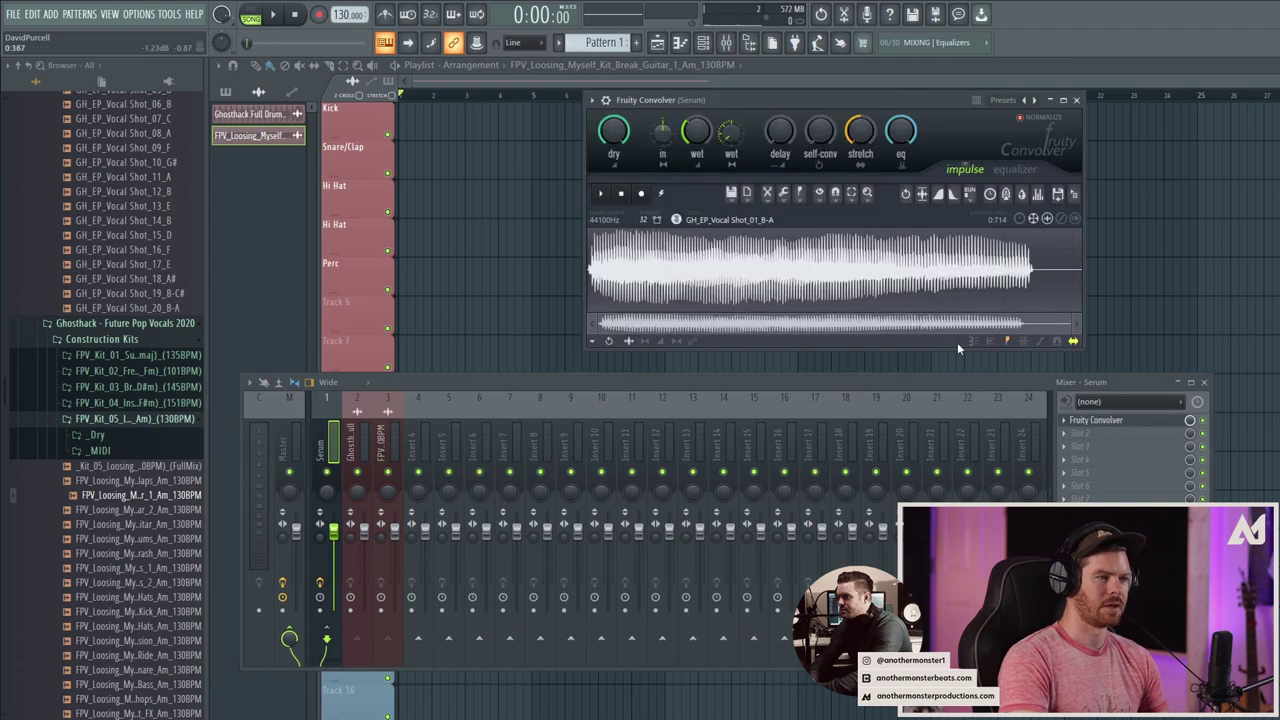
click(1203, 382)
key(space)
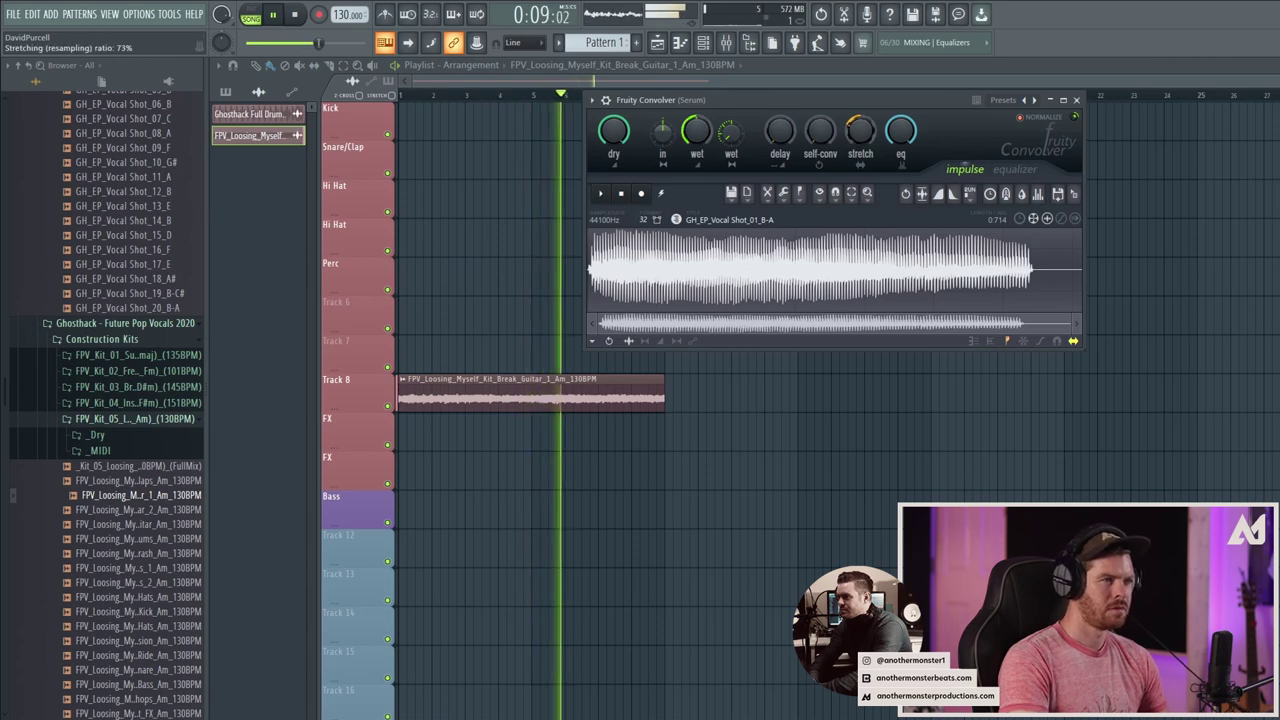
mouse_move(860, 132)
mouse_down()
mouse_move(860, 158)
mouse_move(867, 128)
mouse_up()
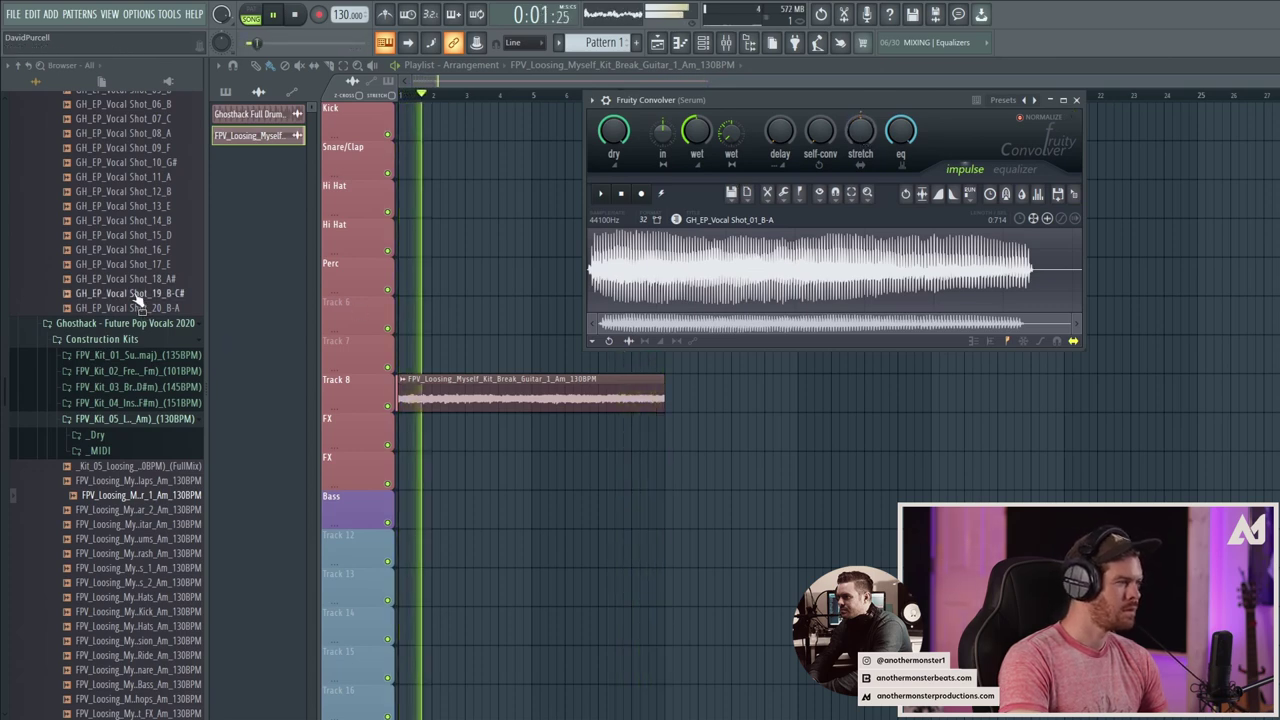
Load GH_EP_Vocal Shot_12_B as the impulse, auditioning other vocal shots alongside
scroll(137, 330, up, 4)
click(130, 352)
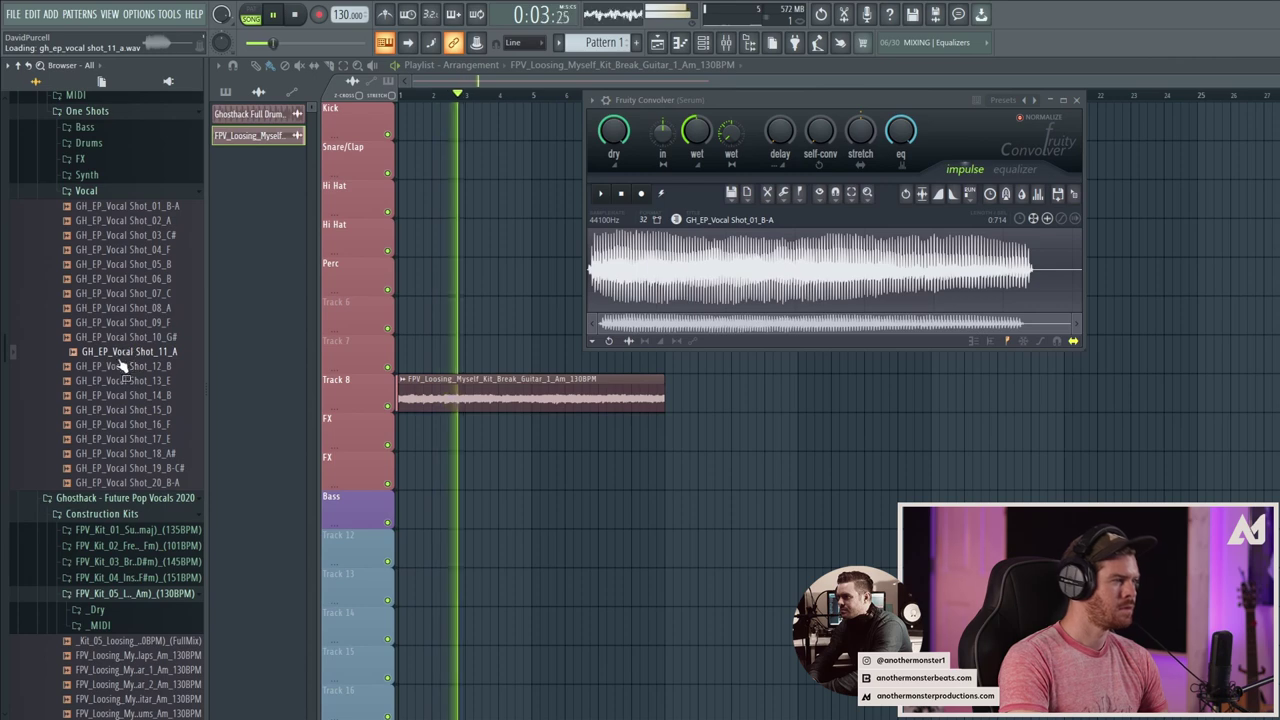
click(125, 366)
drag(127, 368, 693, 272)
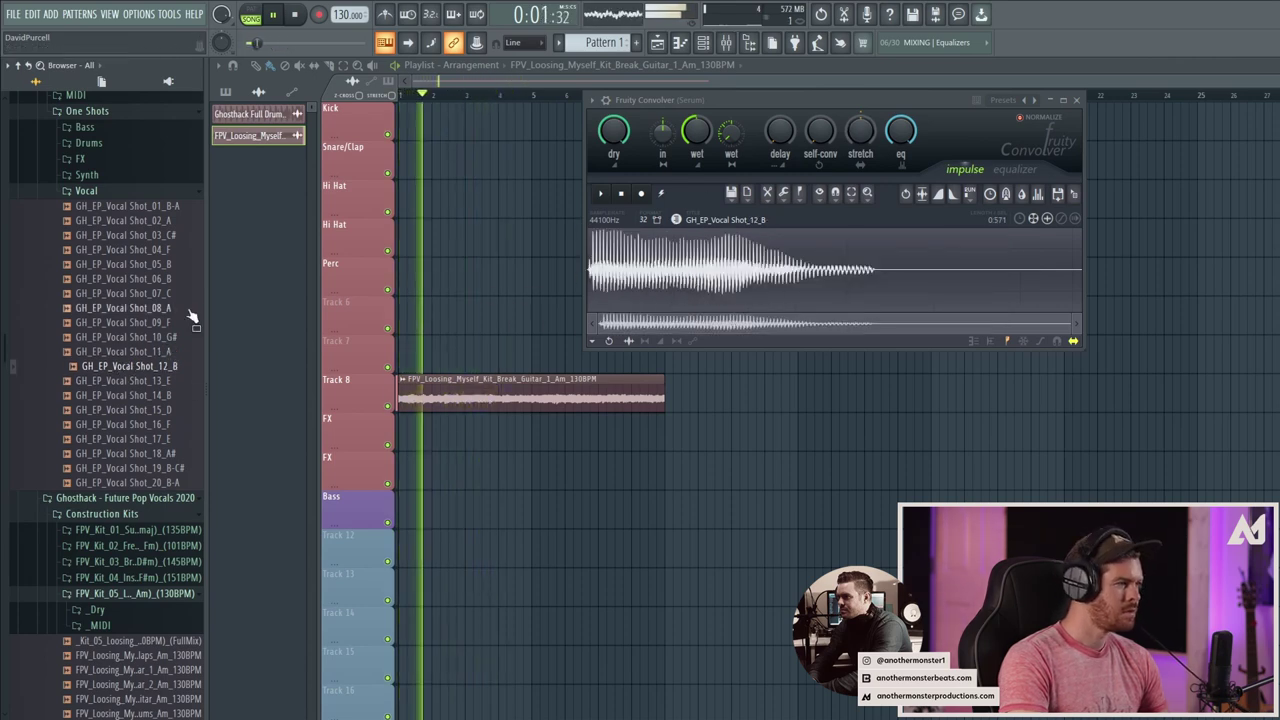
click(112, 425)
click(110, 439)
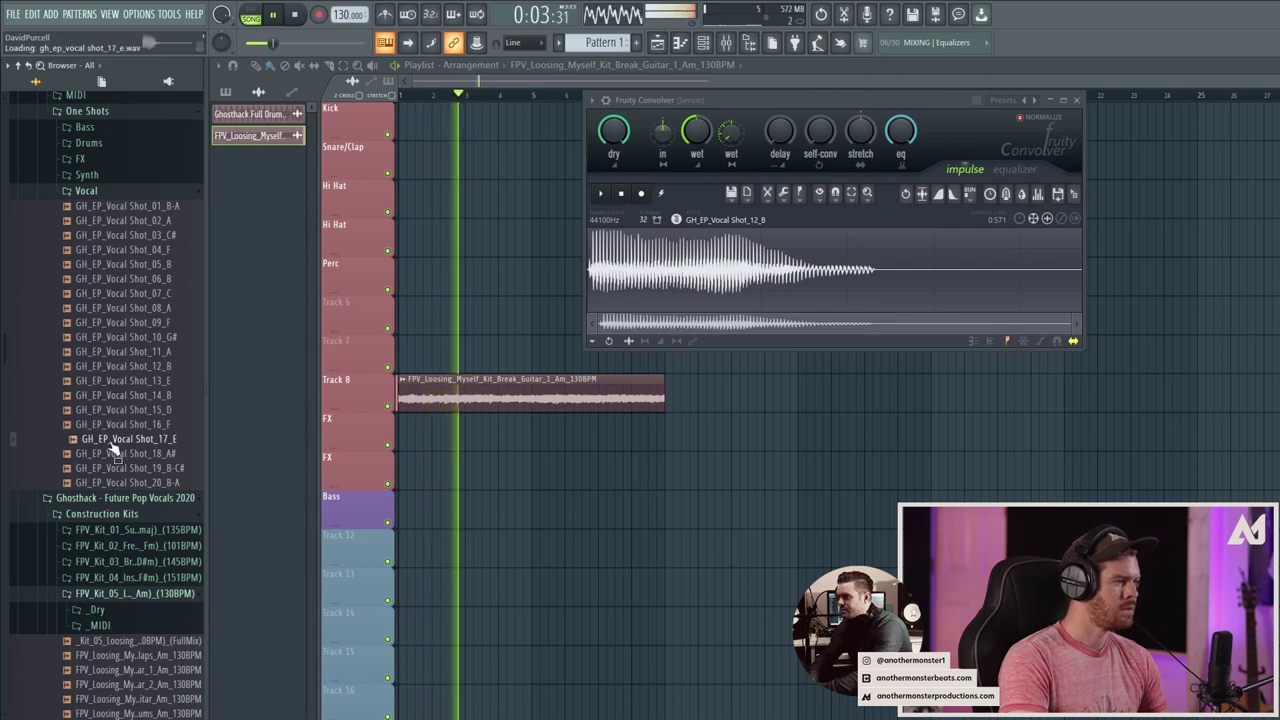
click(114, 453)
click(119, 468)
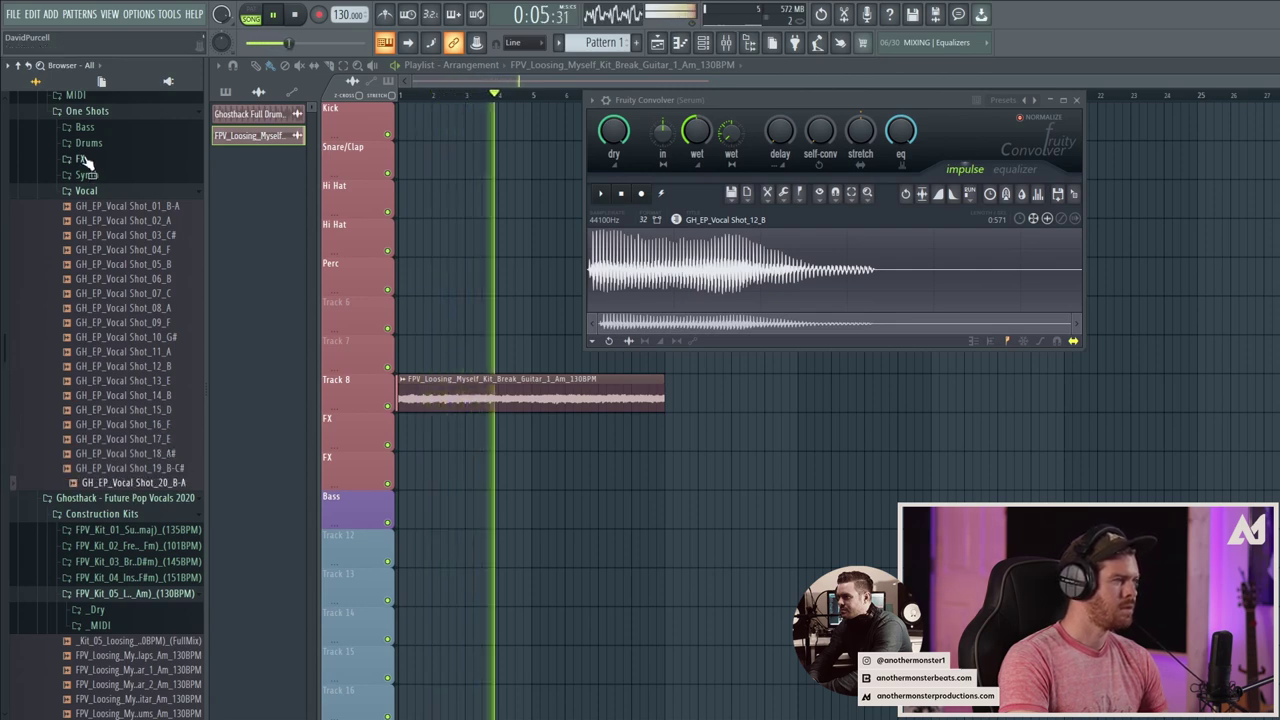
key(space)
scroll(140, 400, down, 10)
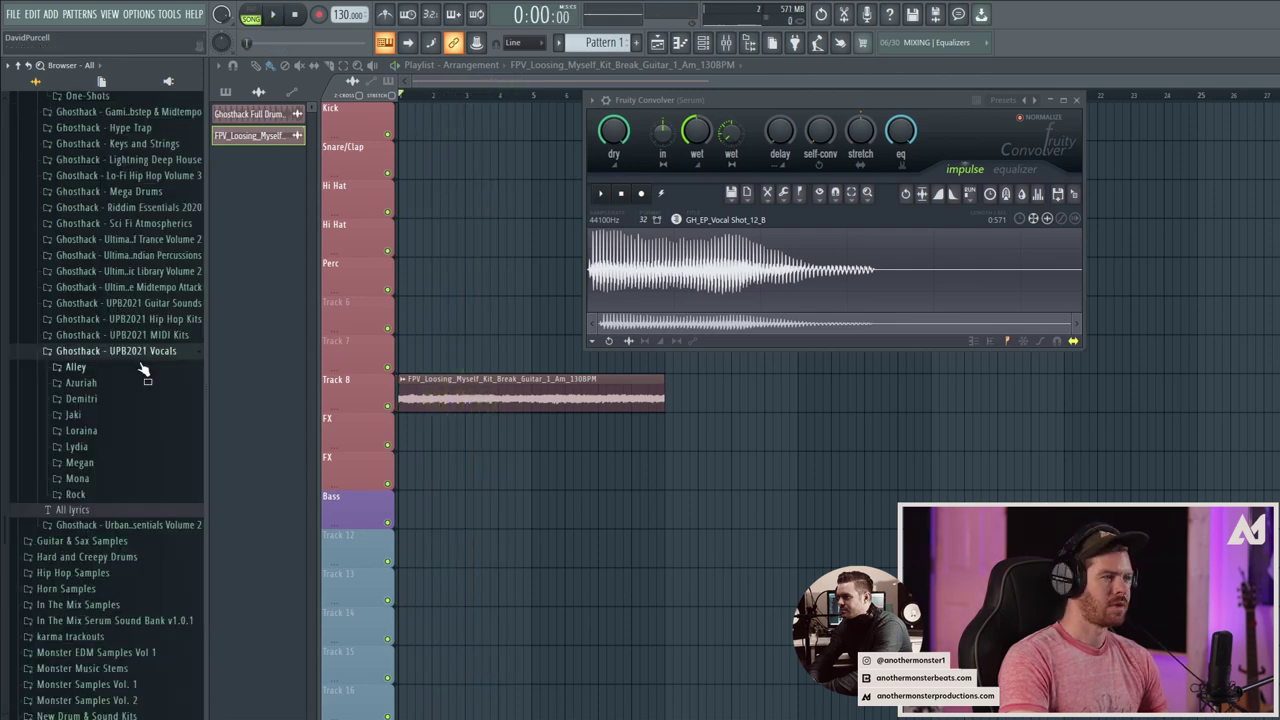
Browse the Alley Acapella > Ad-libs > Dry > 128 BPM folder and preview an ad-lib
click(85, 369)
click(93, 384)
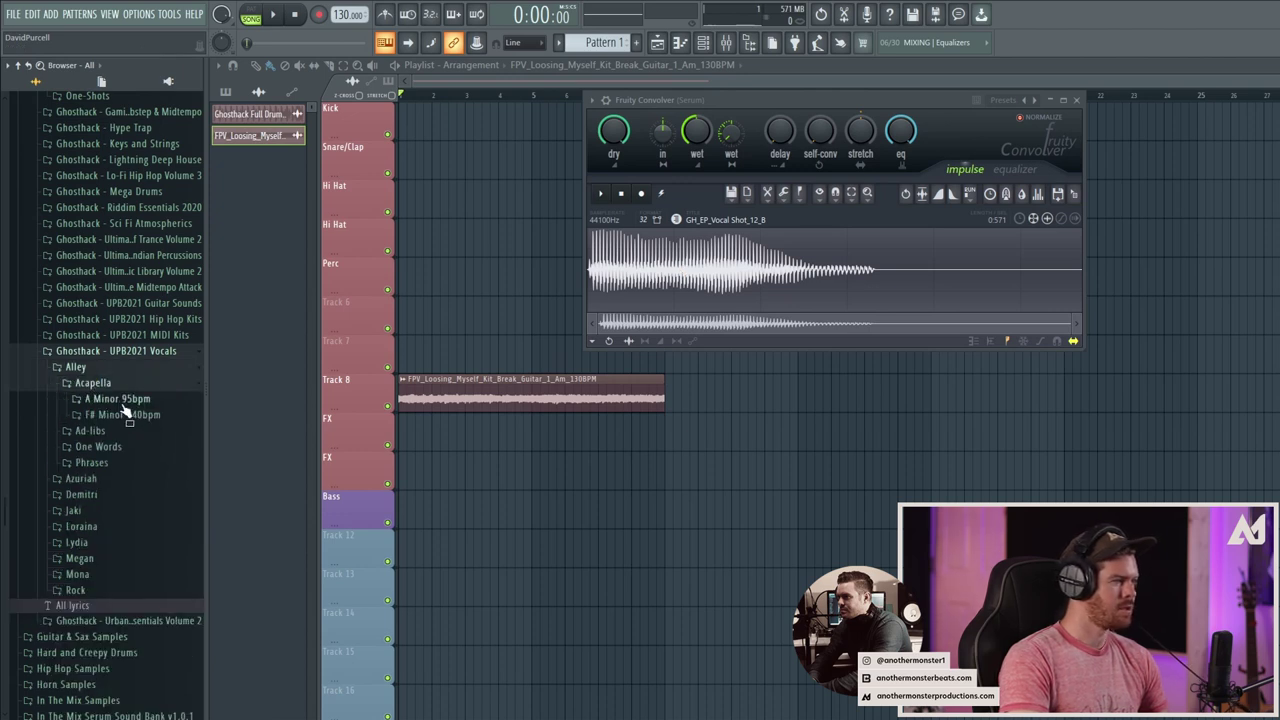
click(90, 431)
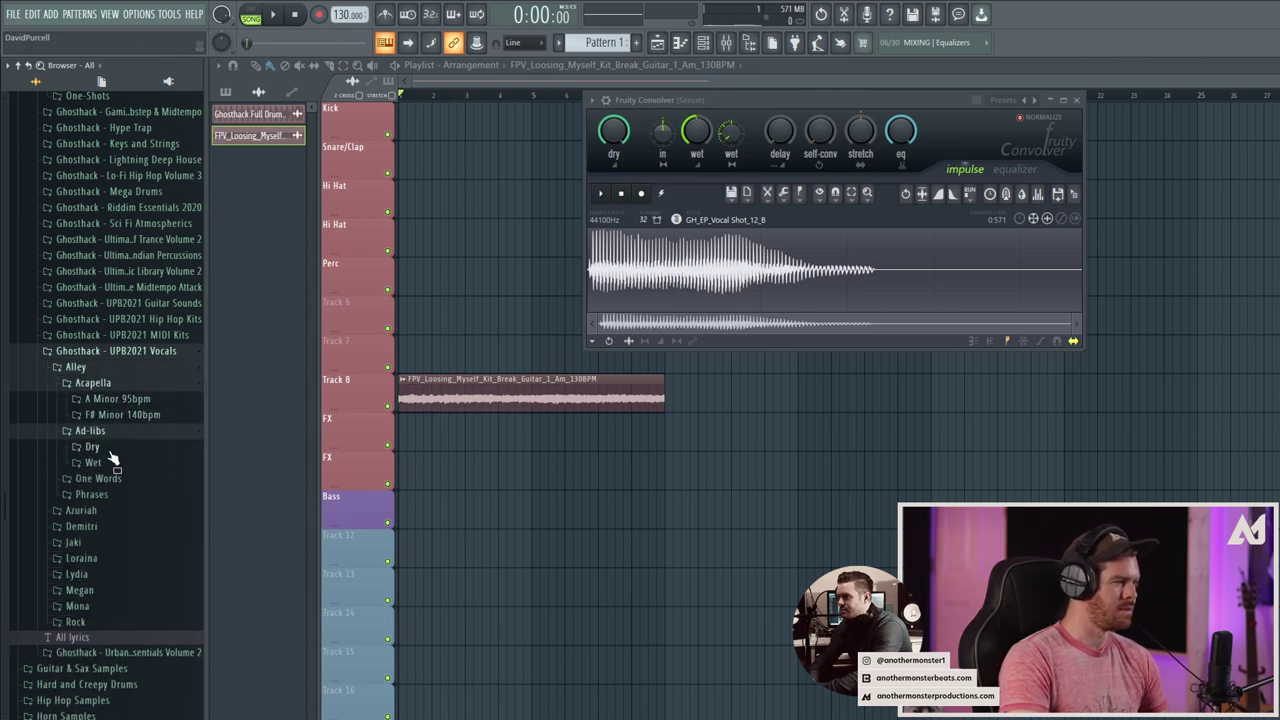
click(92, 447)
click(113, 494)
click(113, 478)
click(130, 523)
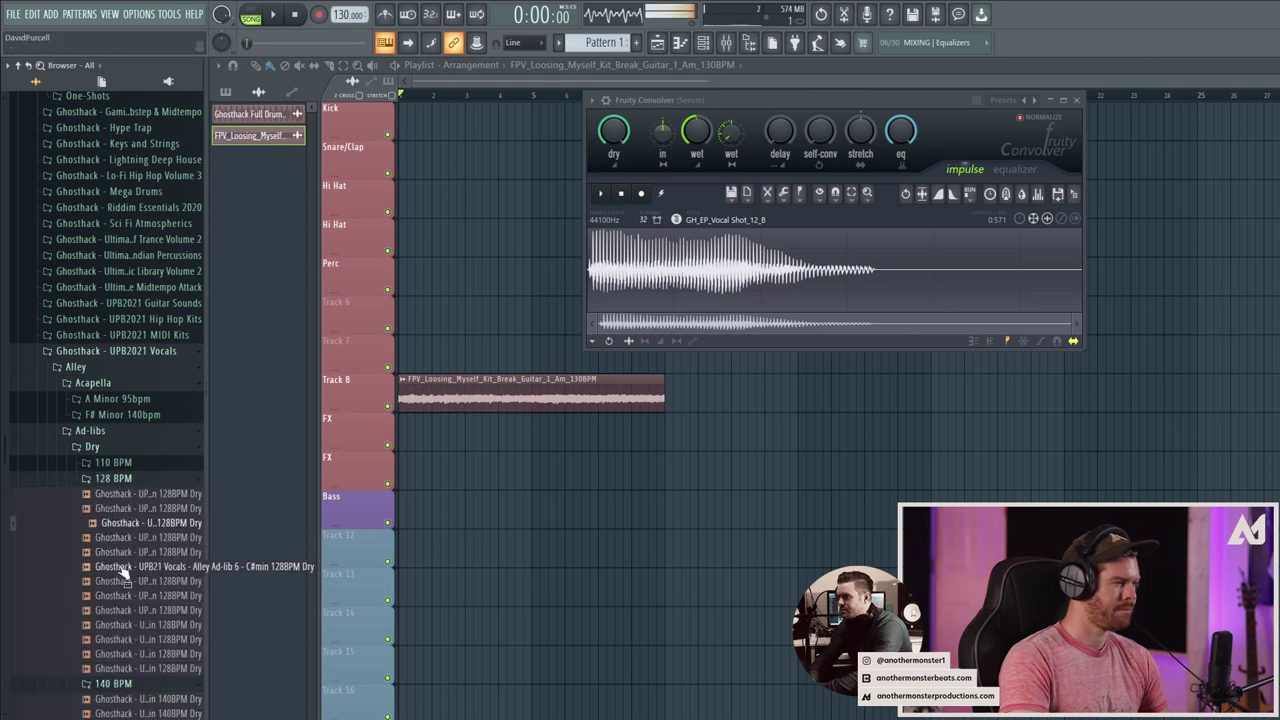
Load Alley Ad-lib 3 C#min 128BPM Dry as the impulse and slightly lower stretch
drag(130, 533, 676, 262)
key(space)
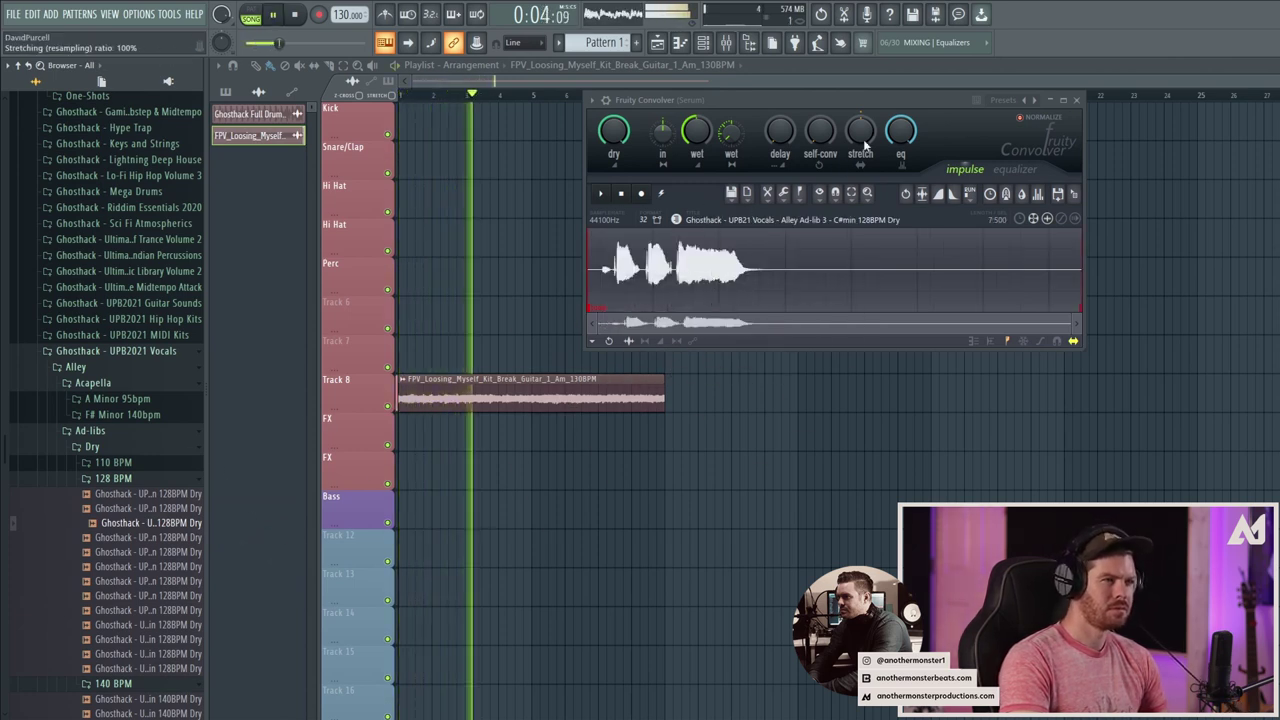
drag(862, 136, 862, 188)
key(space)
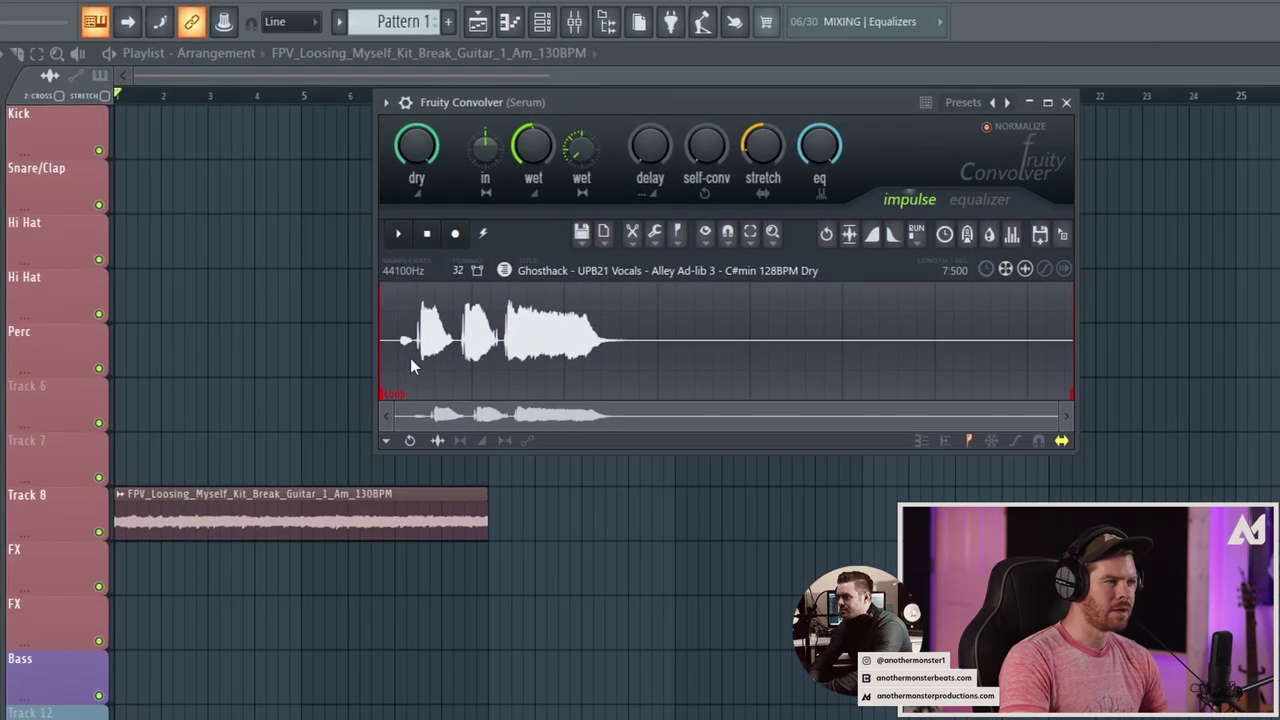
Cut the silent start and the long tail off the impulse
click(632, 234)
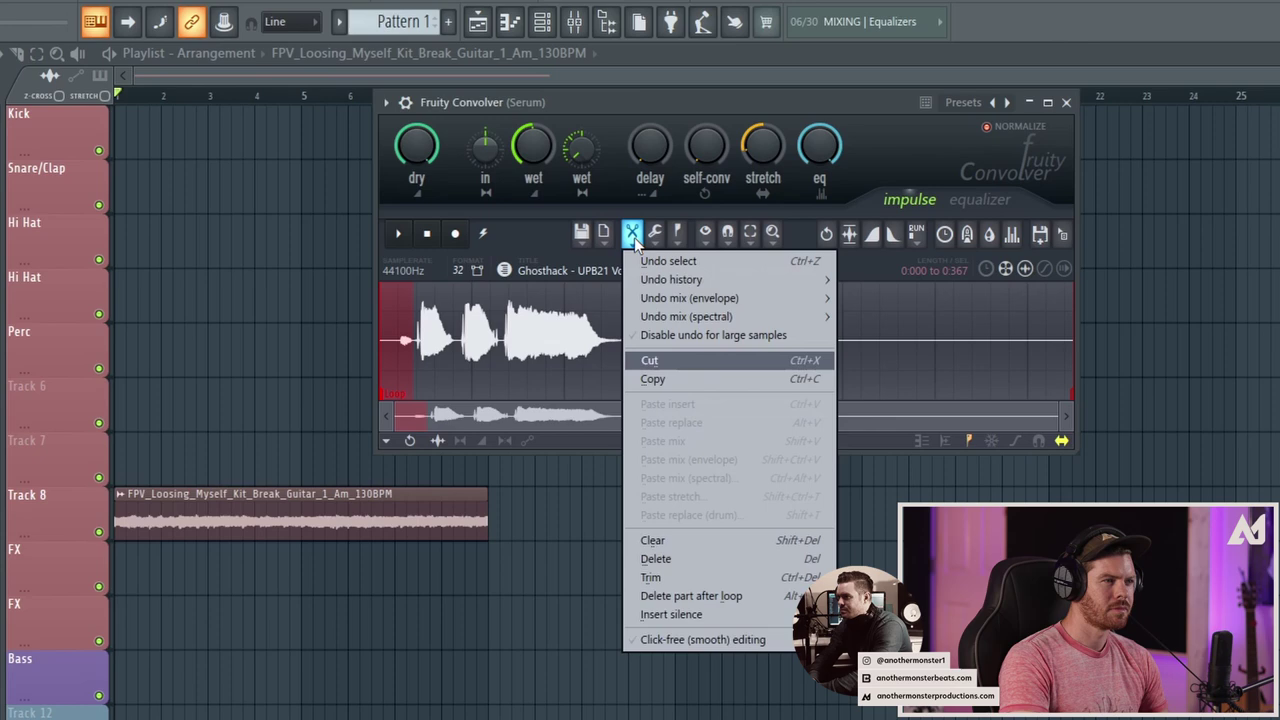
click(655, 361)
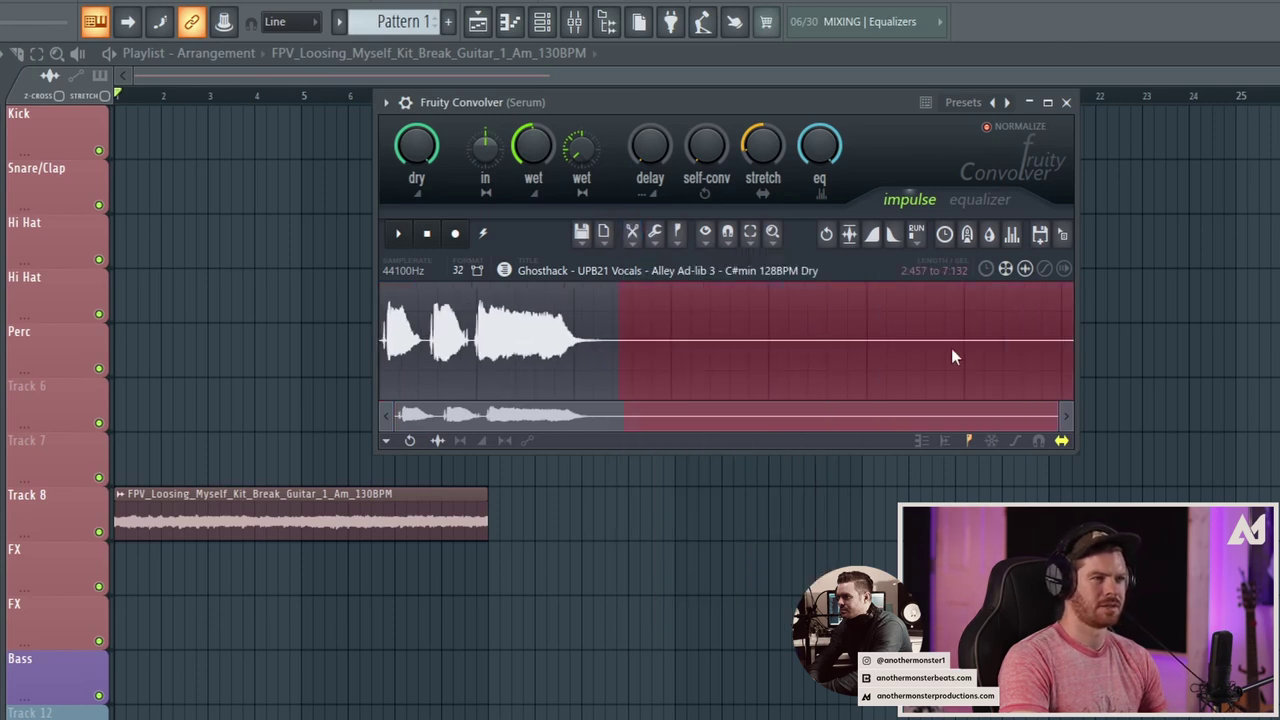
click(632, 234)
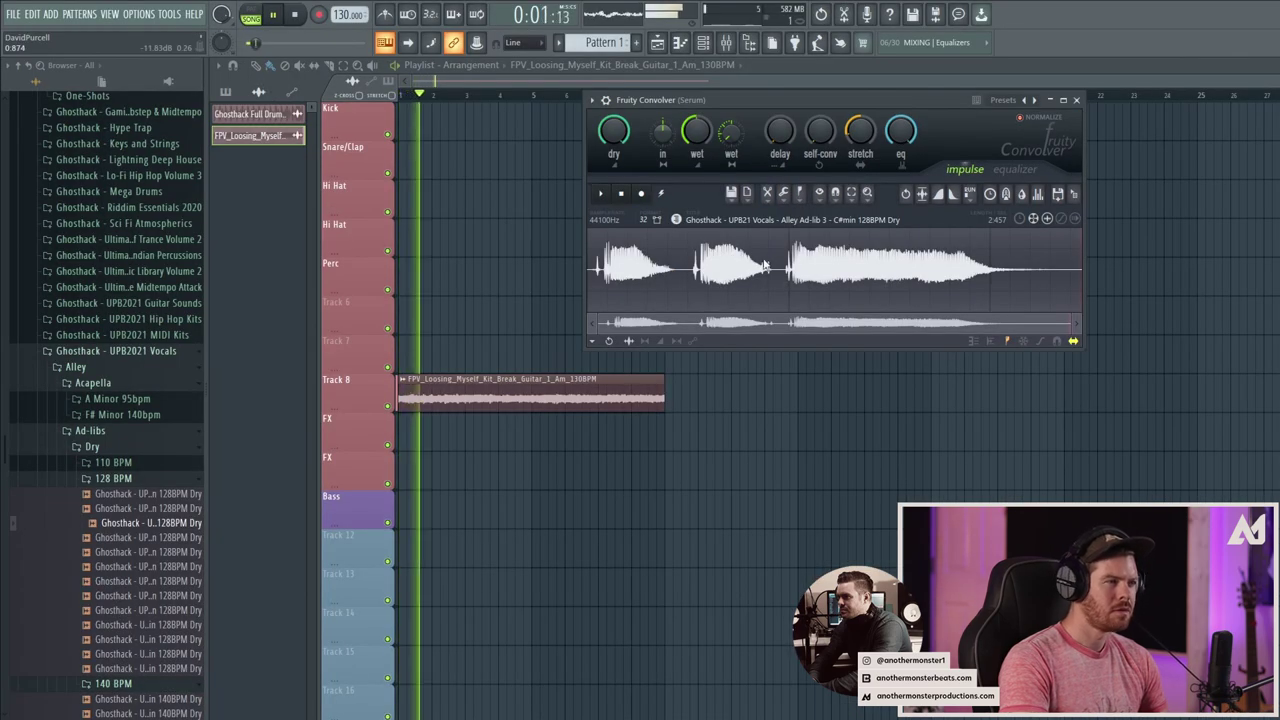
Audition the ad-lib impulse at 50% stretch on the guitar loop, then stop playback
key(space)
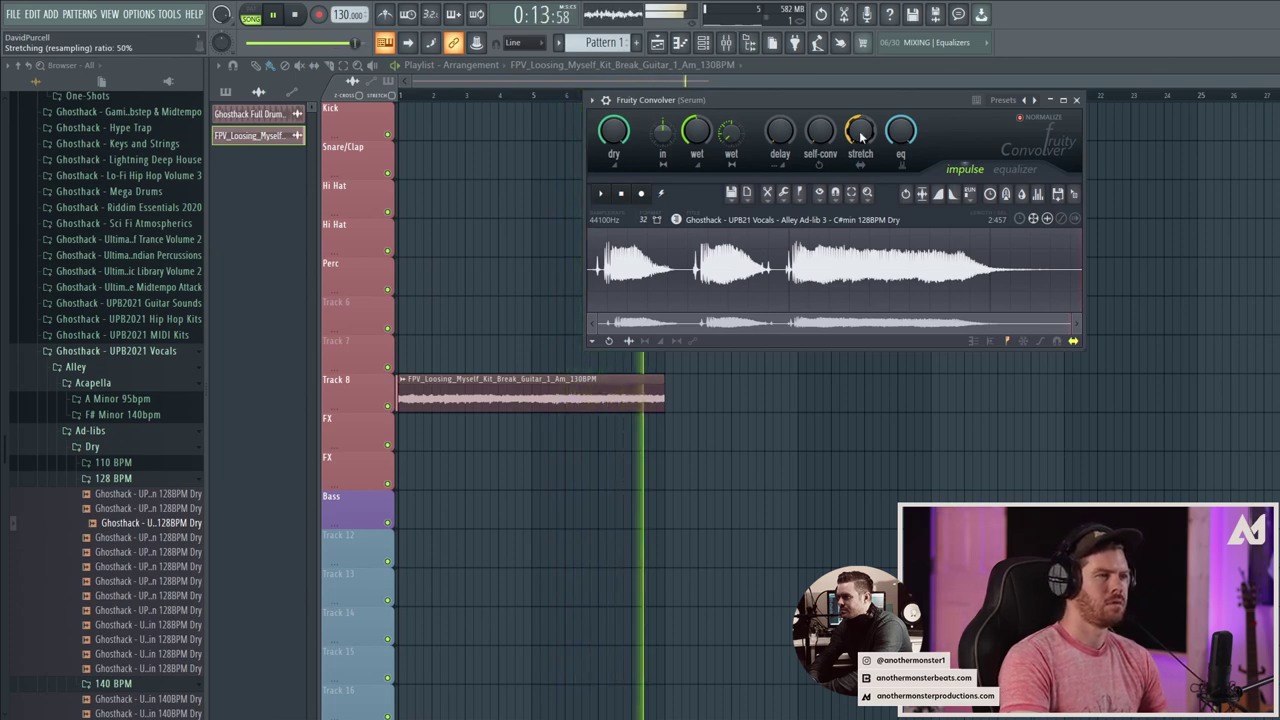
key(space)
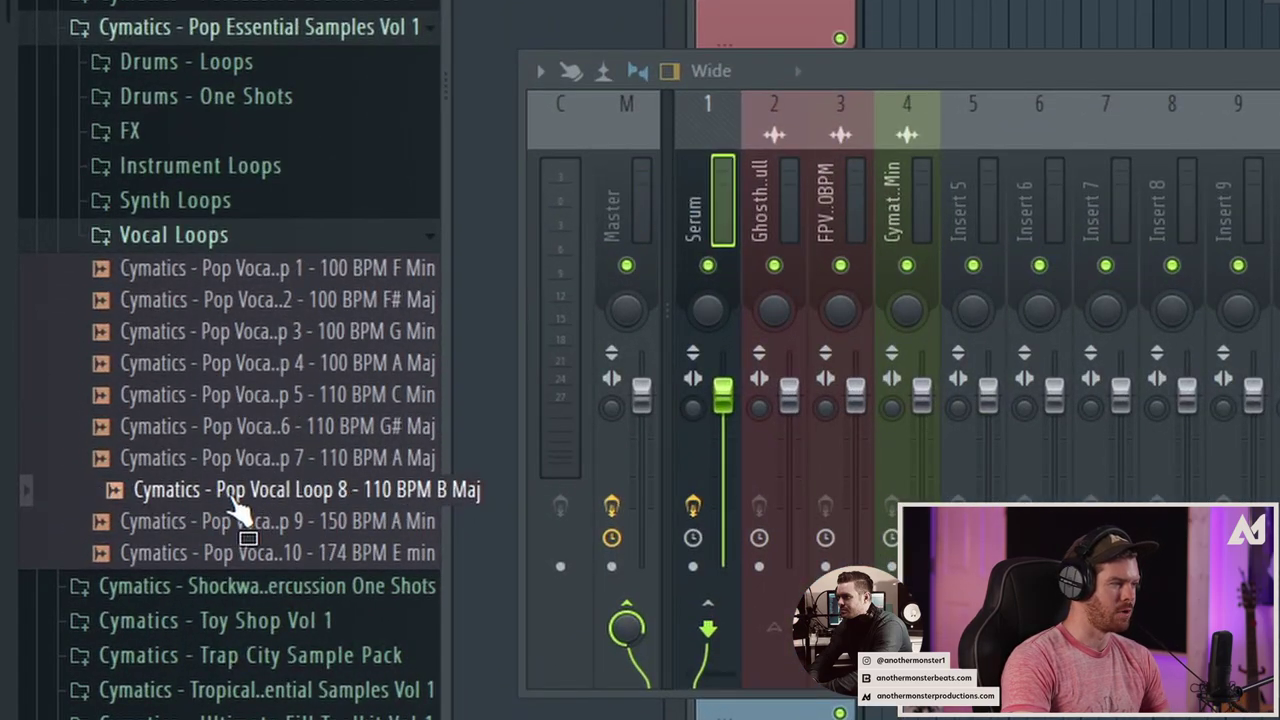
Load Pop Vocal Loop 8 as the Convolver impulse and cut it to its first 1.5 seconds
drag(228, 510, 642, 285)
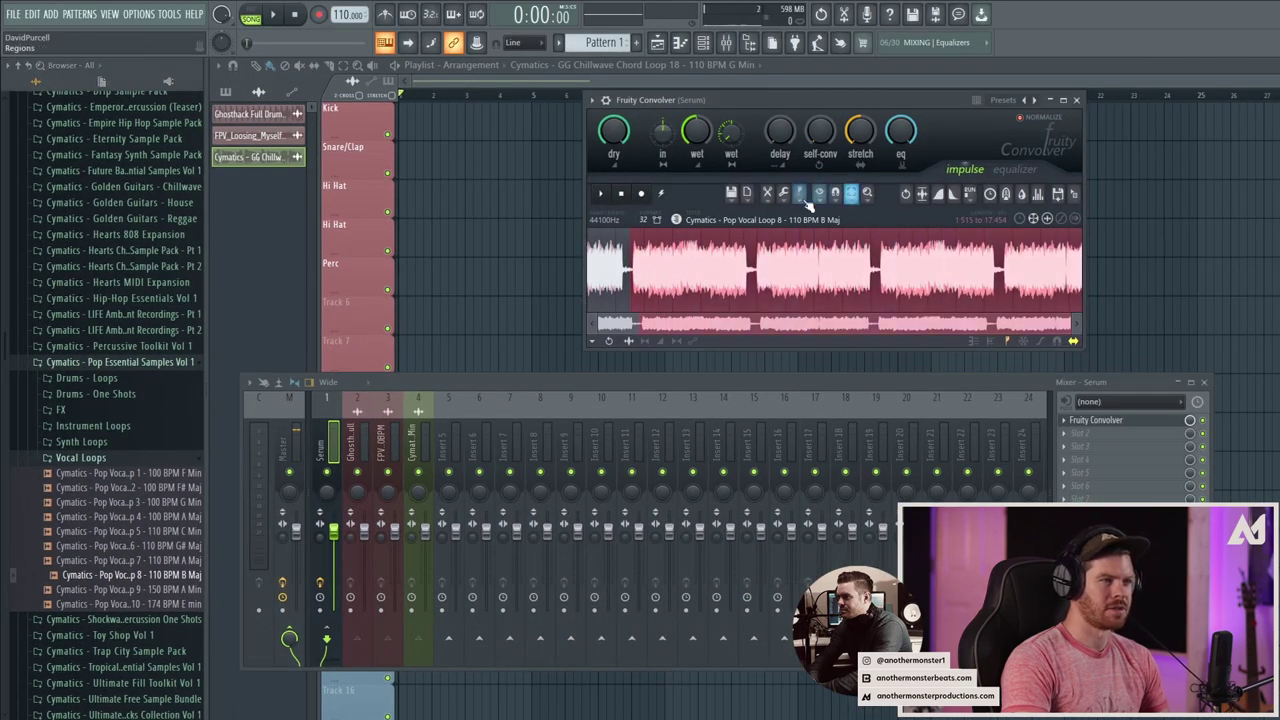
click(767, 193)
click(798, 284)
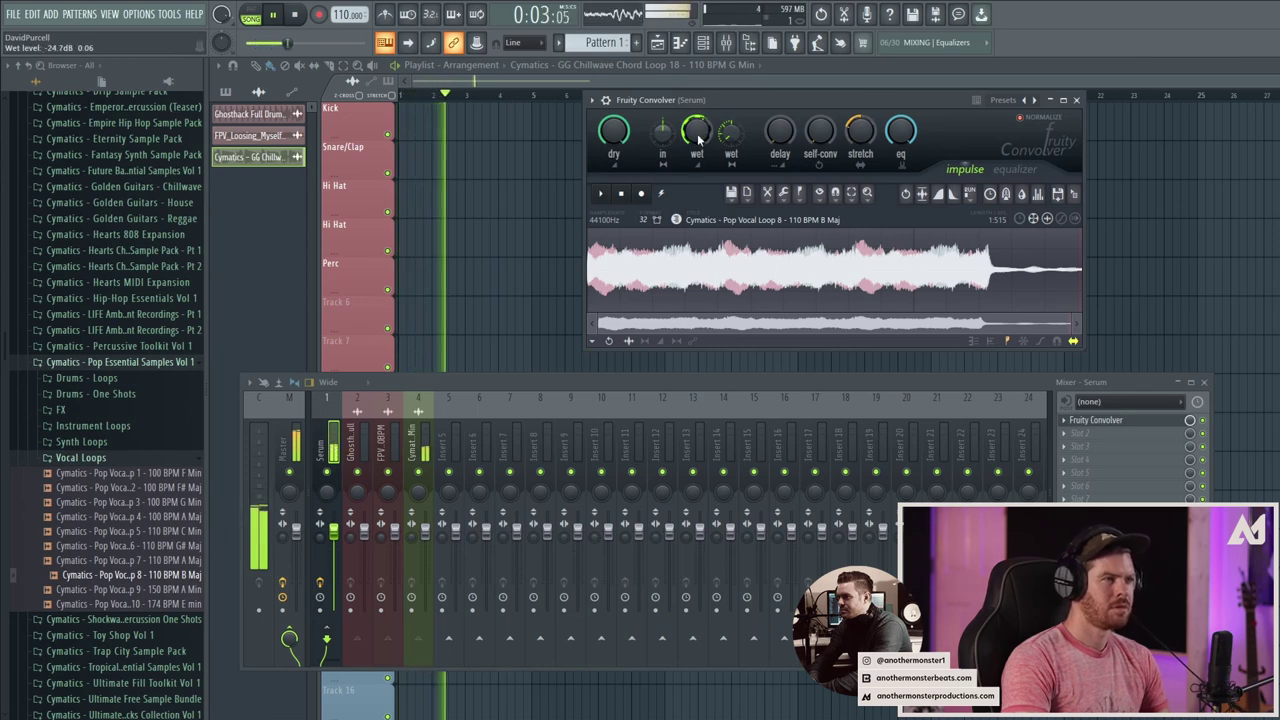
Lower the Convolver wet level to about -37 dB and compare bypassed versus active sound
drag(698, 140, 698, 165)
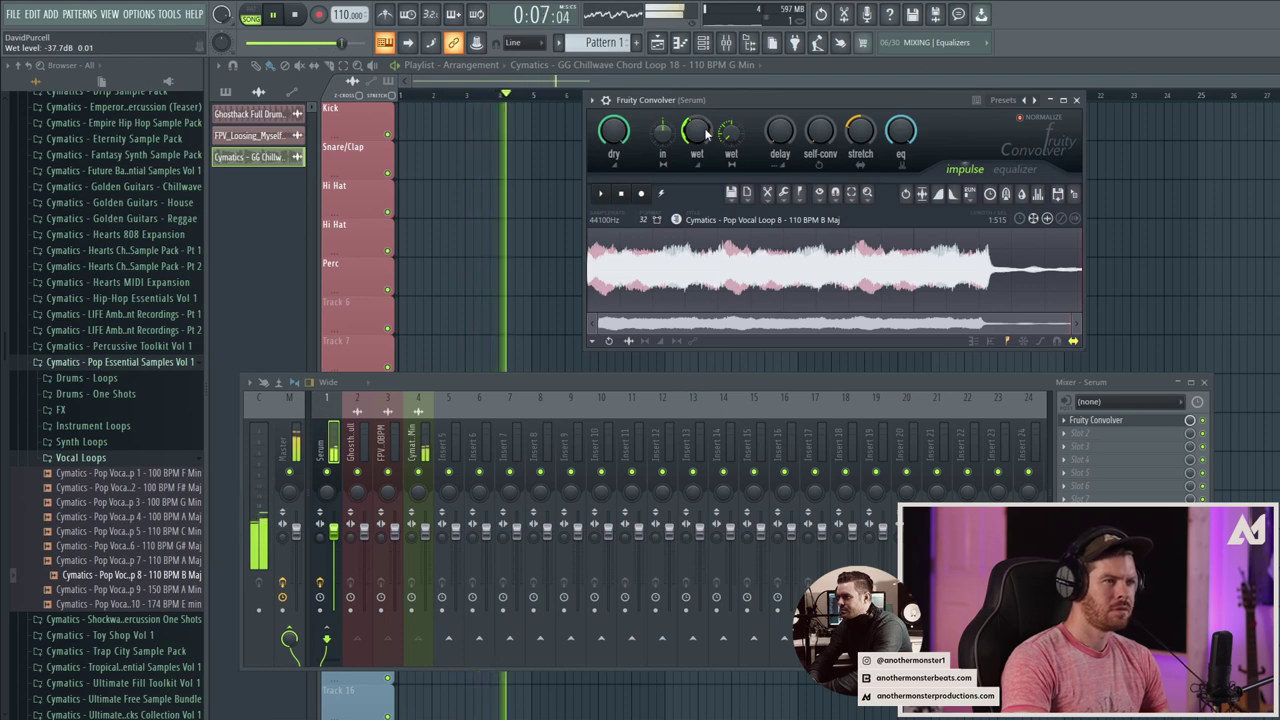
click(1203, 420)
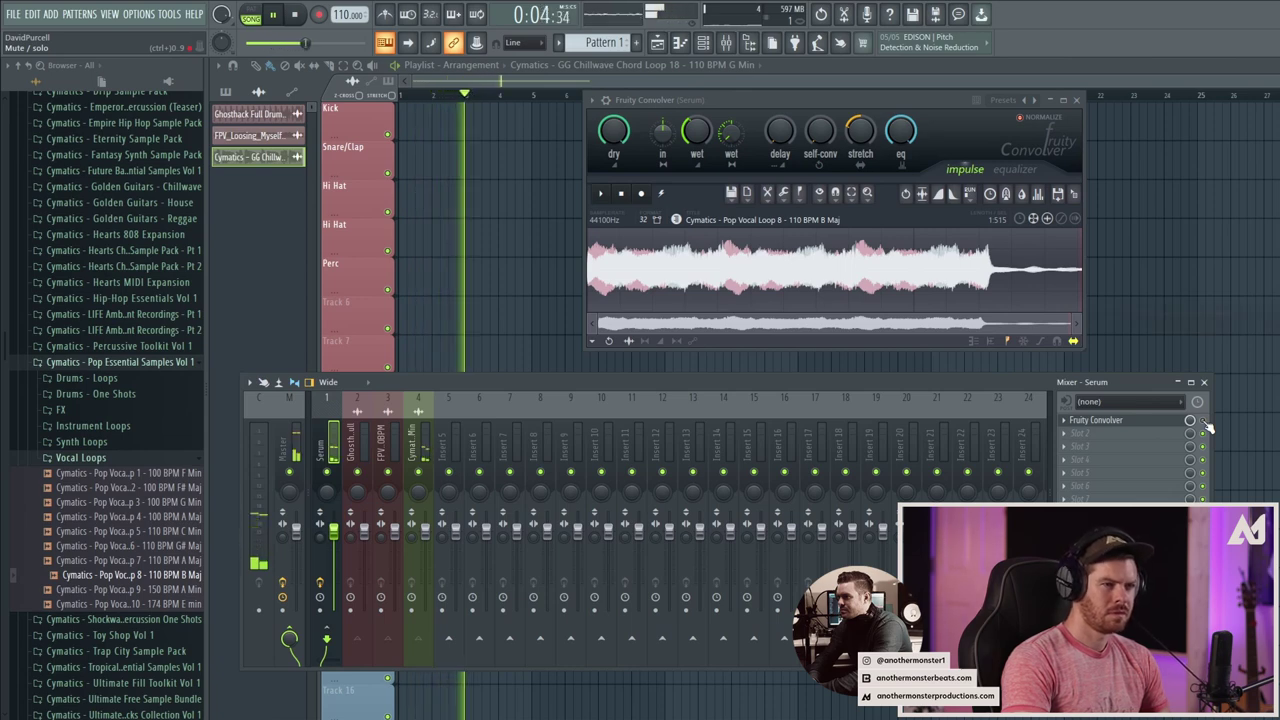
click(1205, 424)
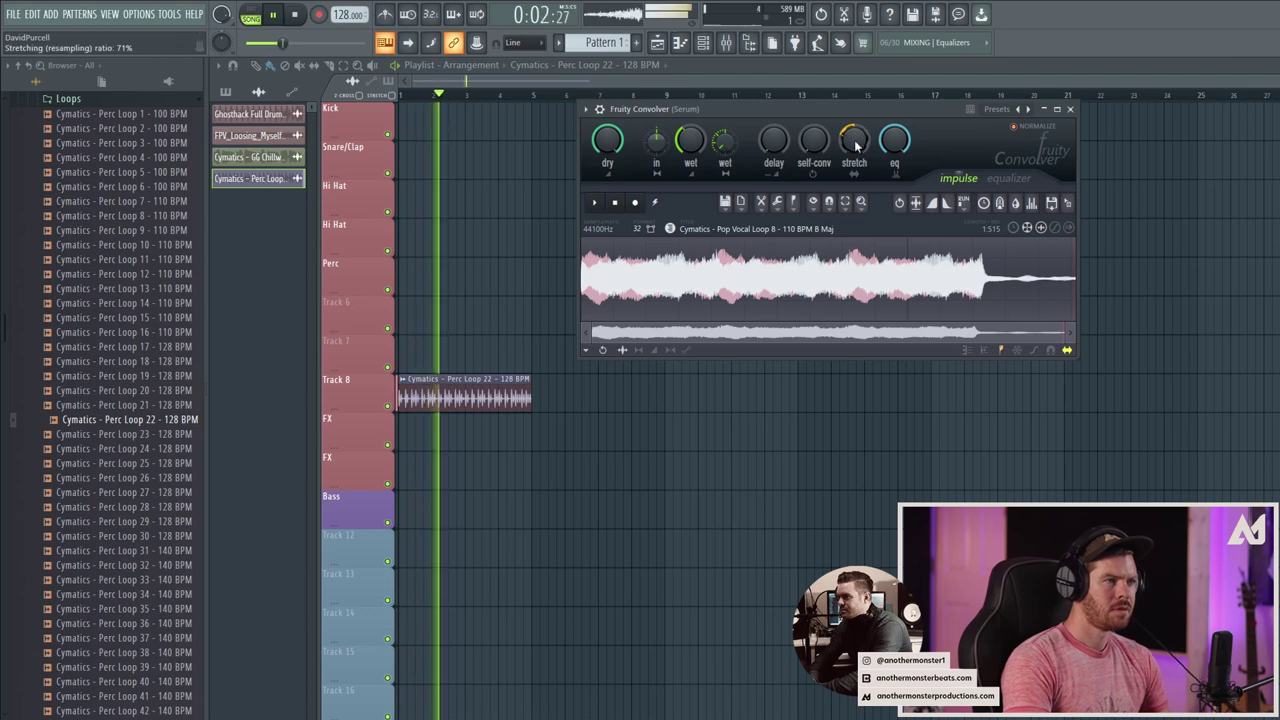
Load AMP - I Like Foley 2 from One Shots > FX as the Convolver impulse and audition it
scroll(854, 146, down, 4)
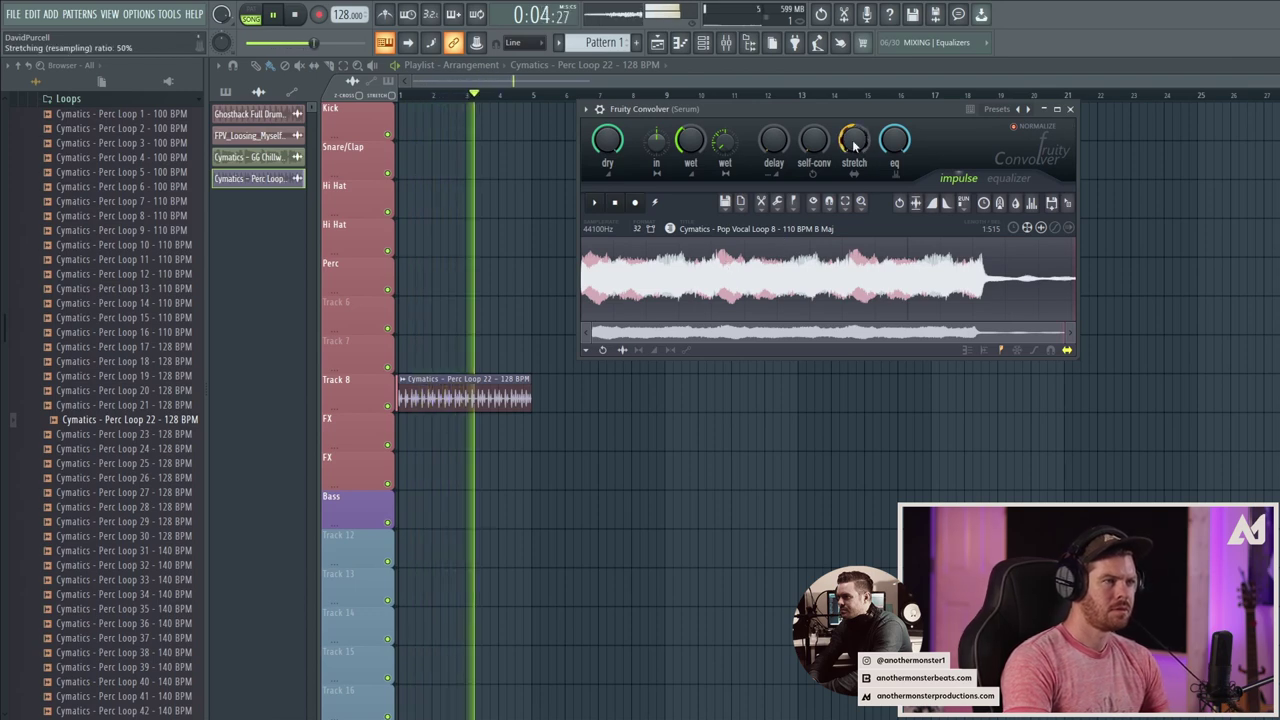
scroll(854, 146, up, 5)
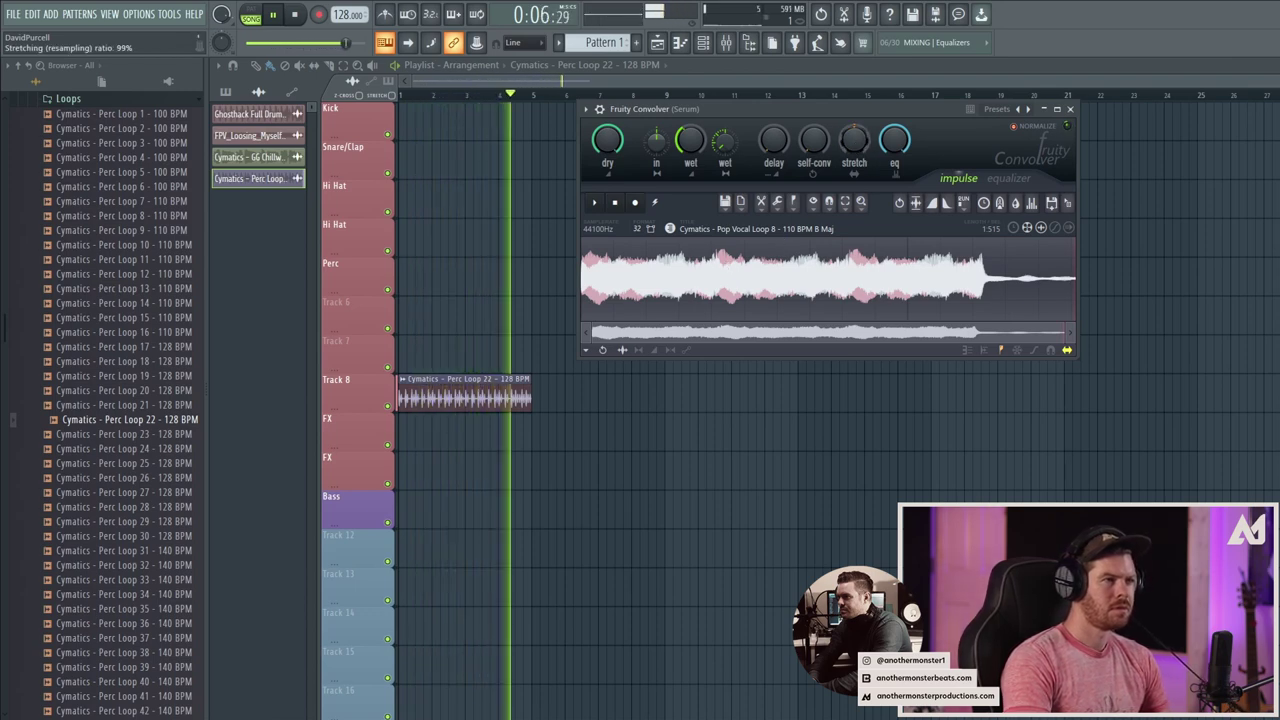
key(space)
click(68, 98)
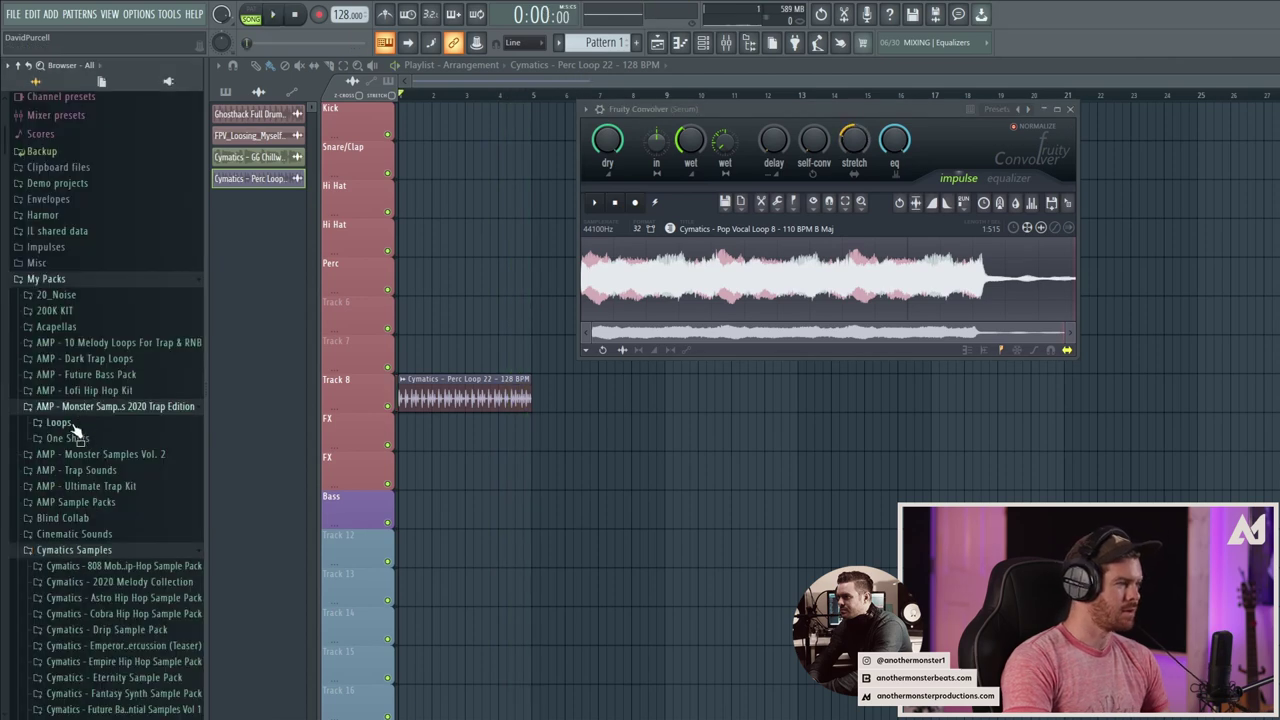
click(68, 439)
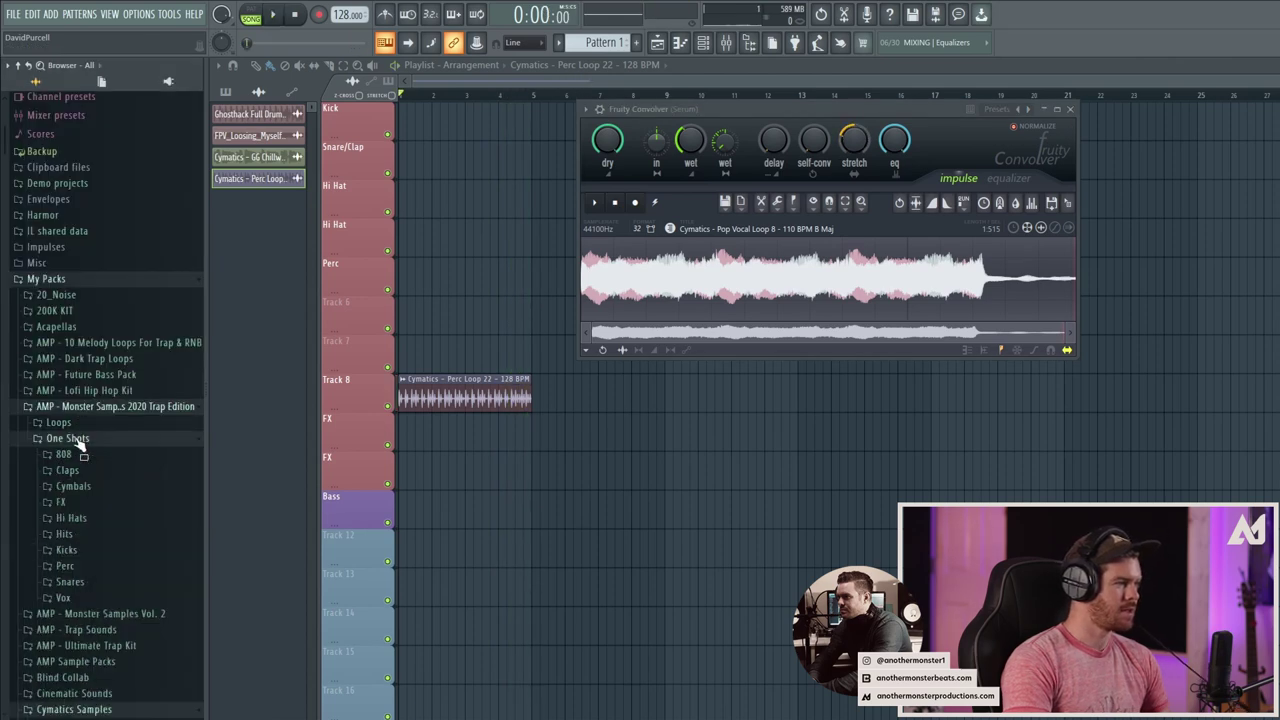
click(73, 502)
scroll(100, 510, down, 2)
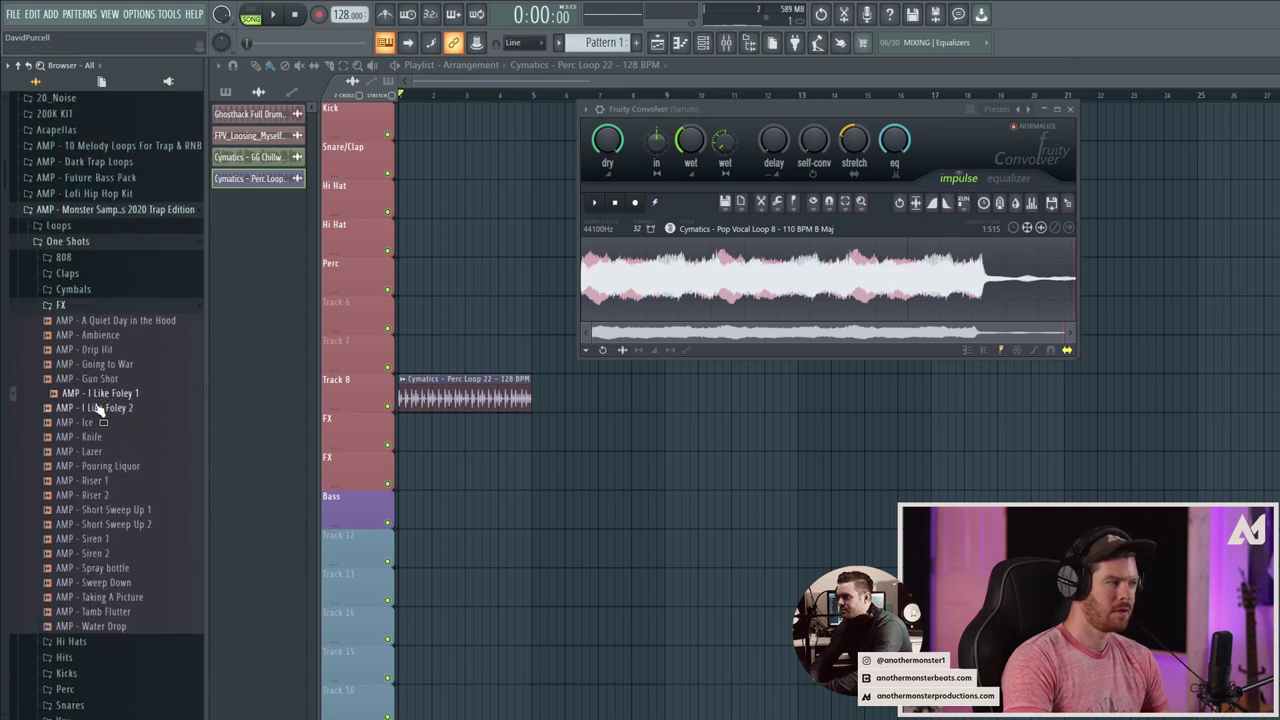
drag(641, 281, 641, 300)
key(space)
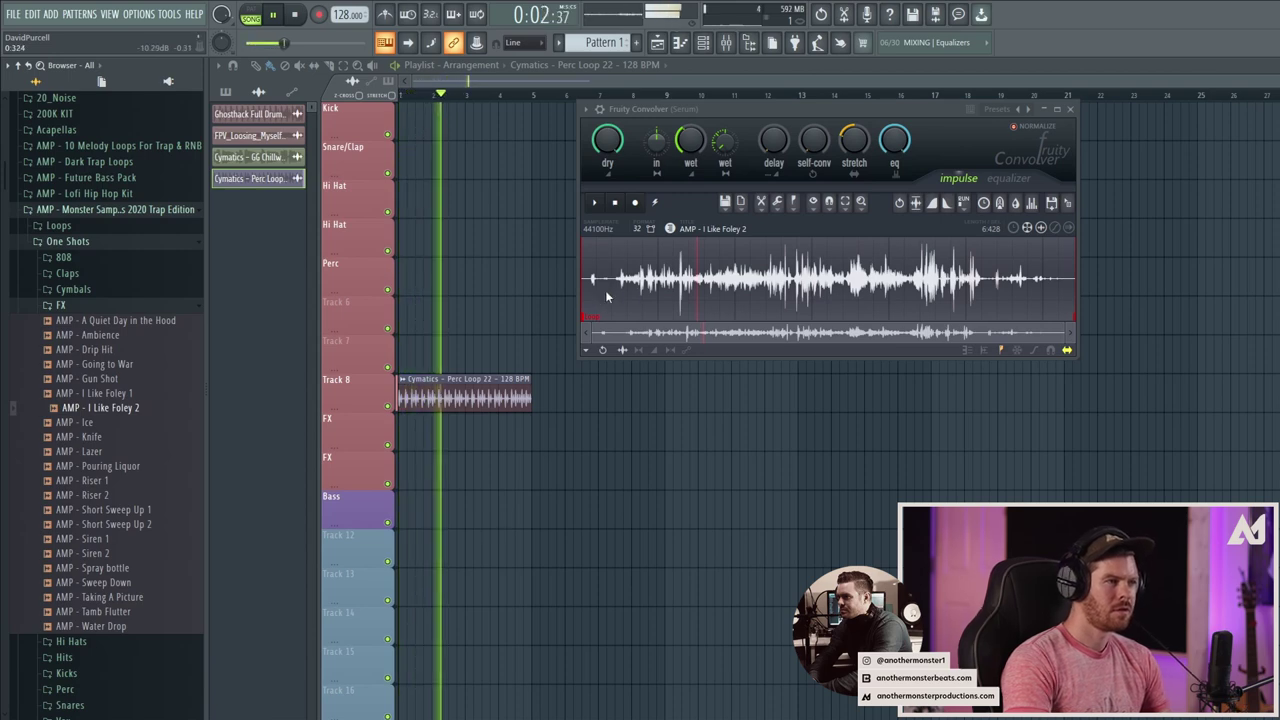
key(space)
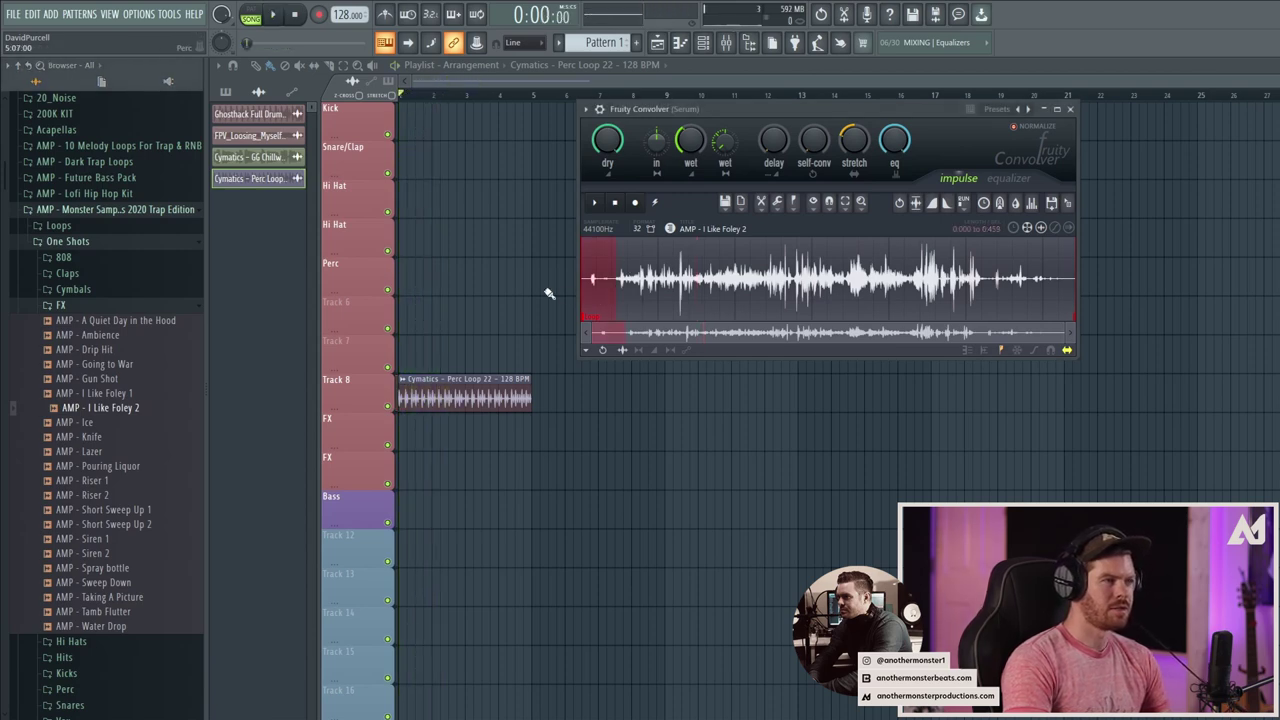
Cut the foley impulse's silent start and tail down to a 0.381-second first hit
click(761, 203)
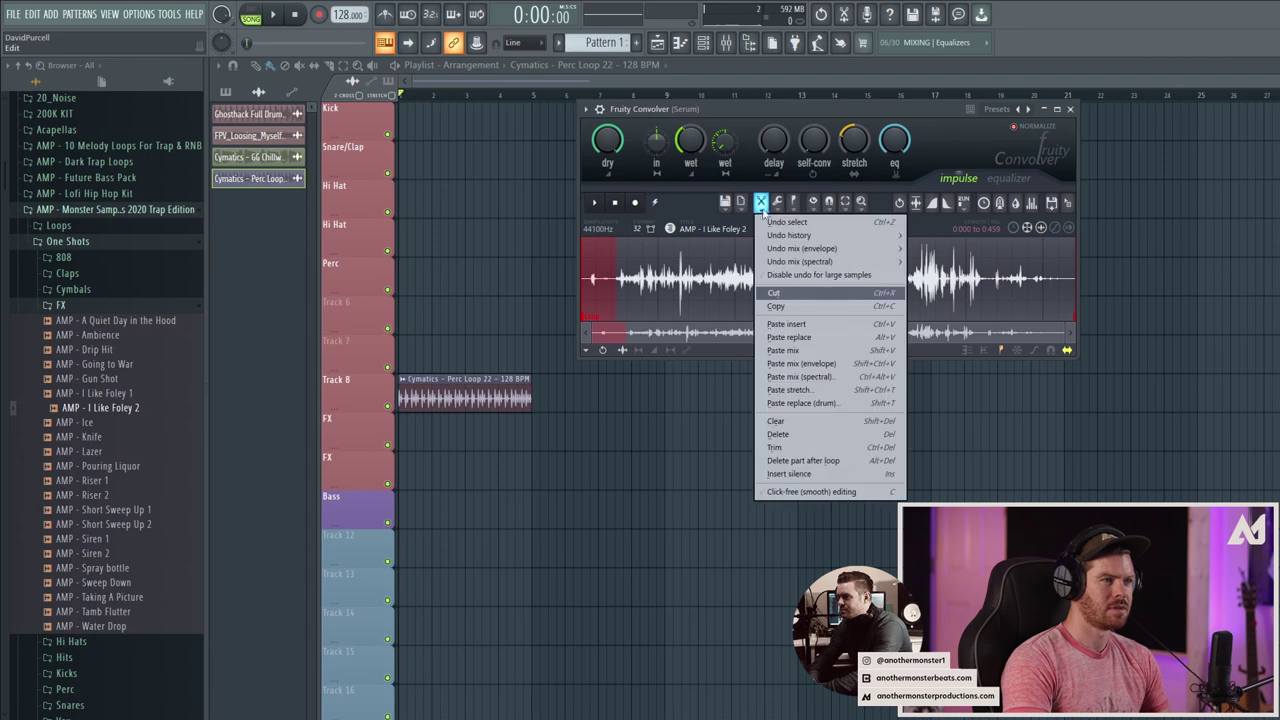
click(789, 298)
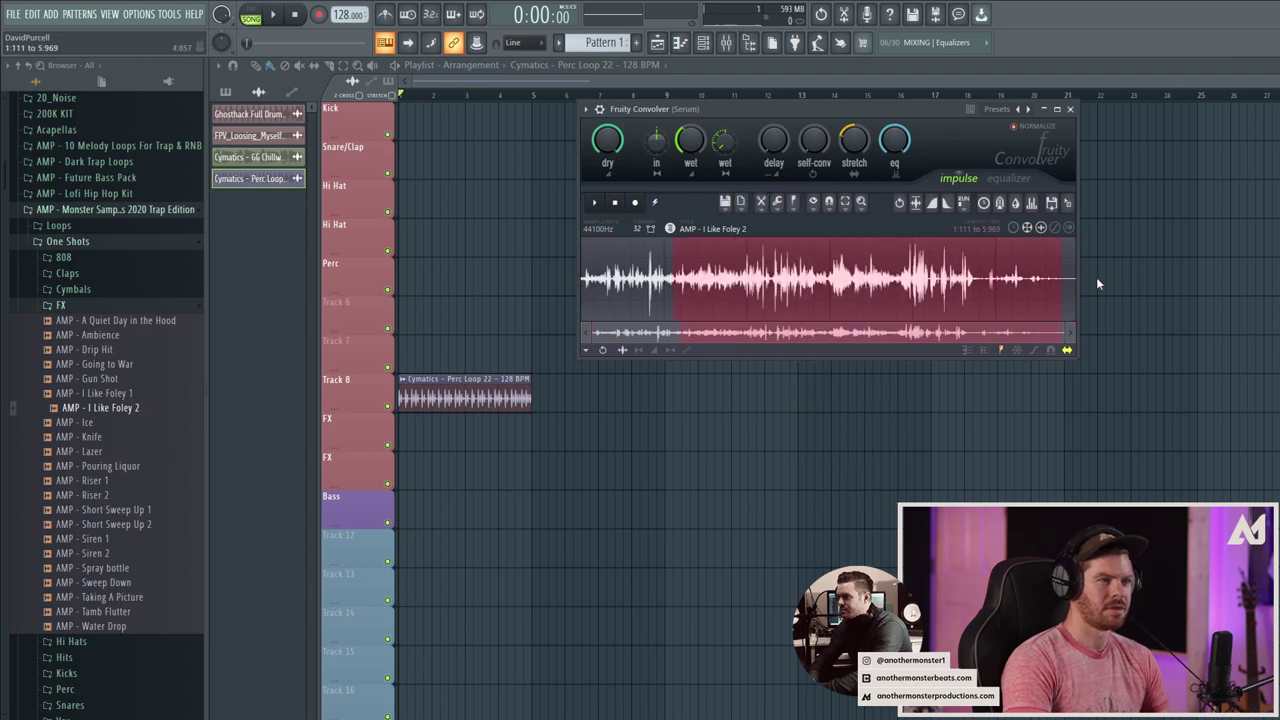
click(762, 203)
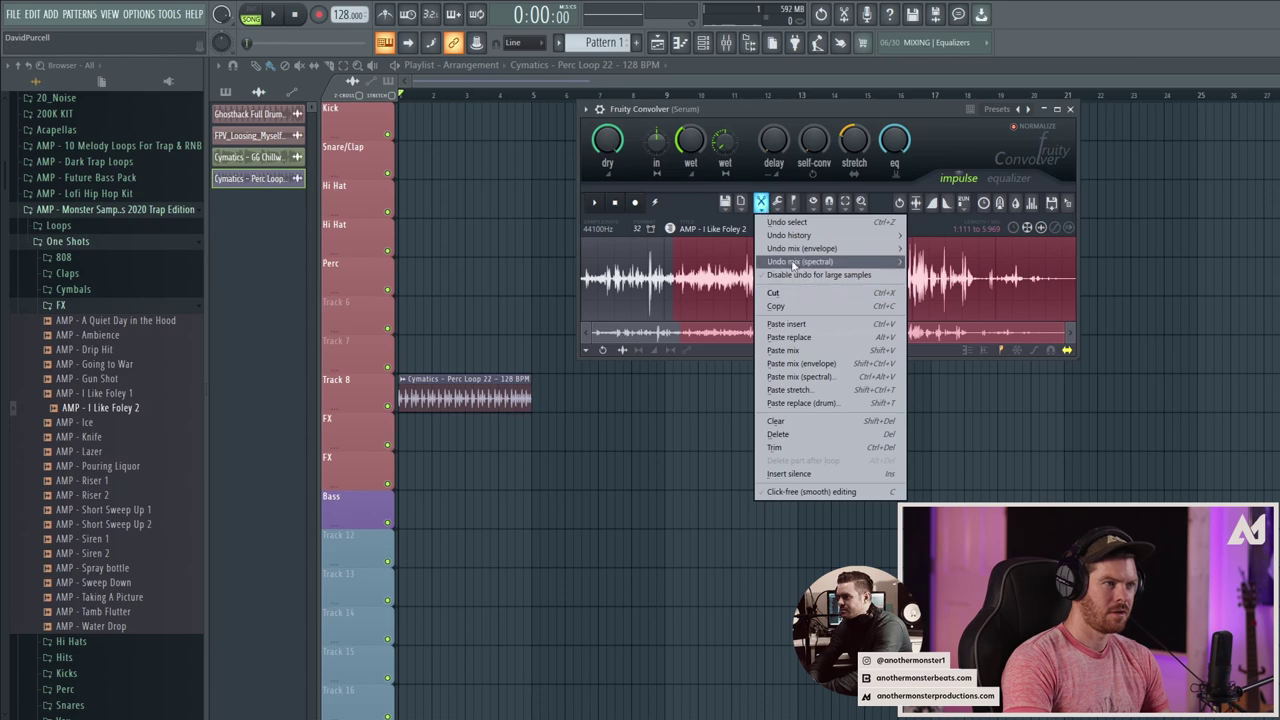
click(790, 293)
key(space)
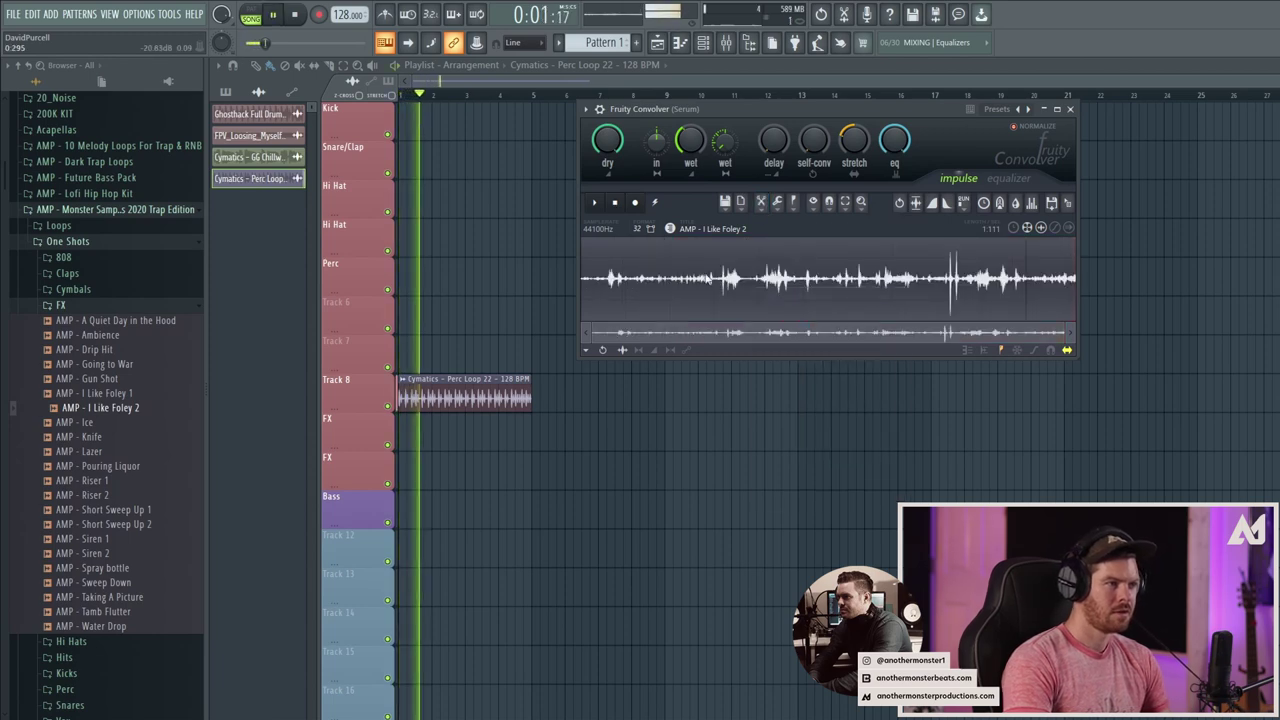
key(space)
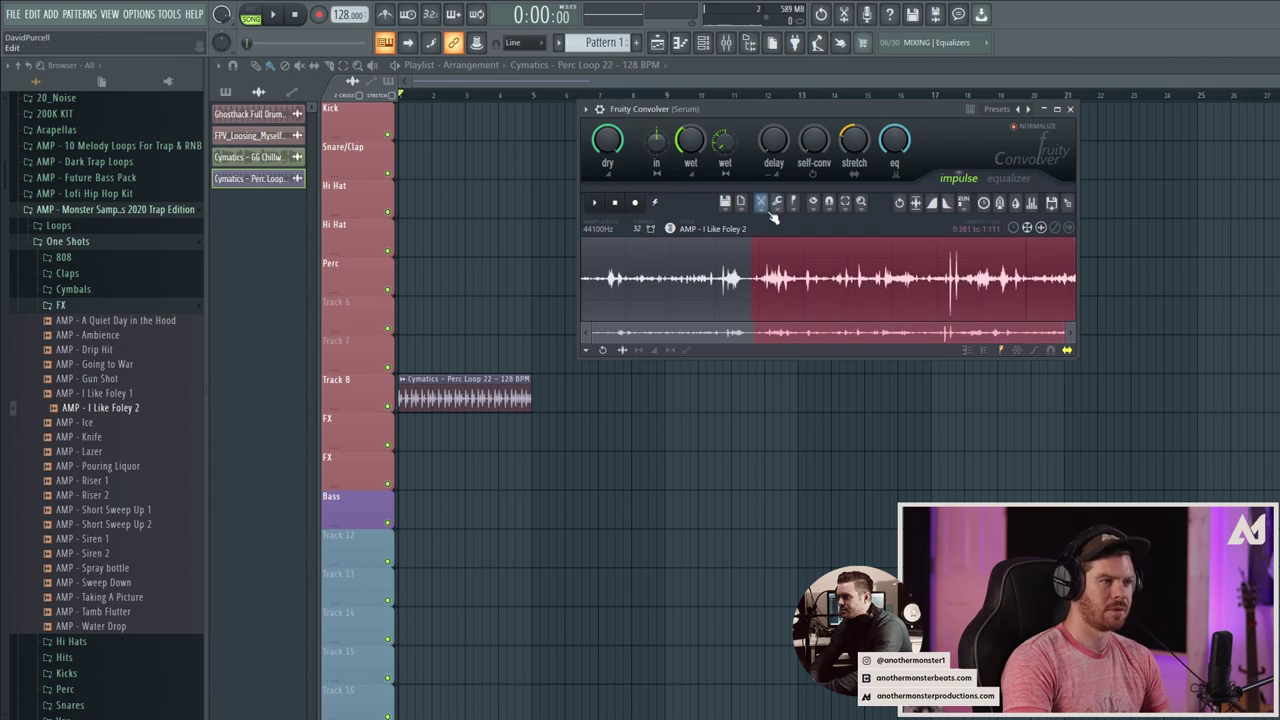
click(762, 203)
click(792, 293)
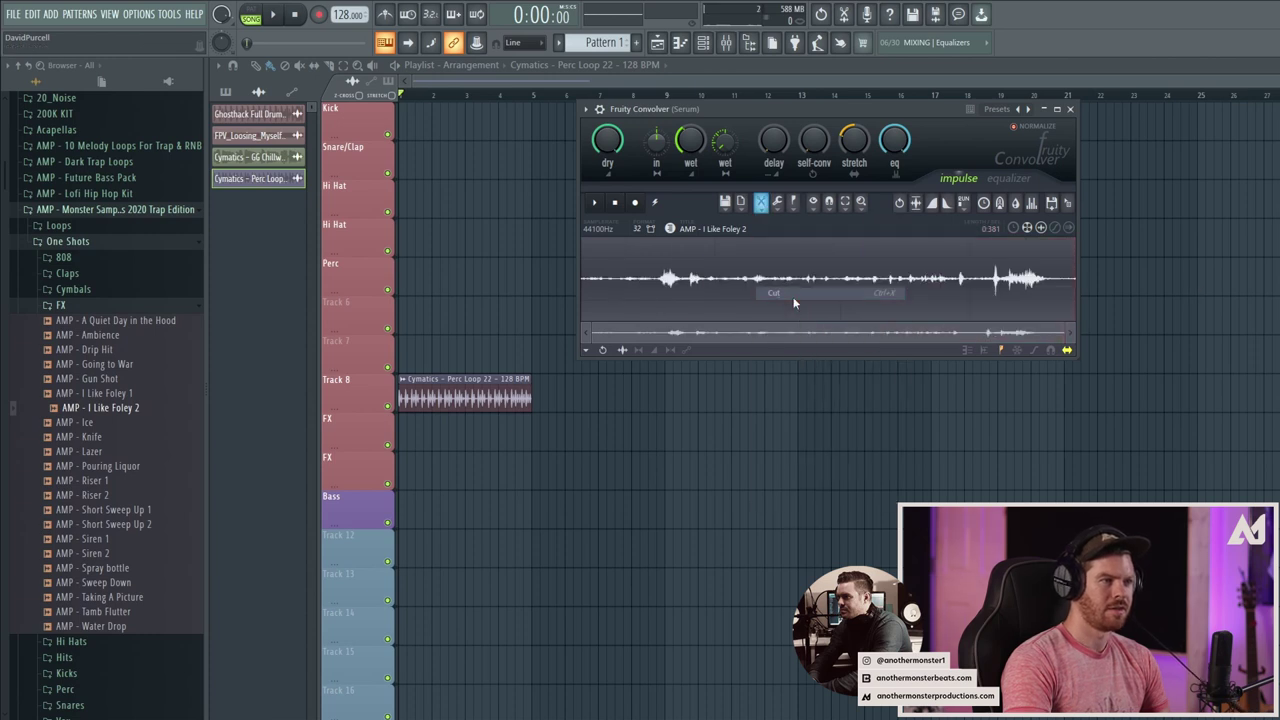
key(space)
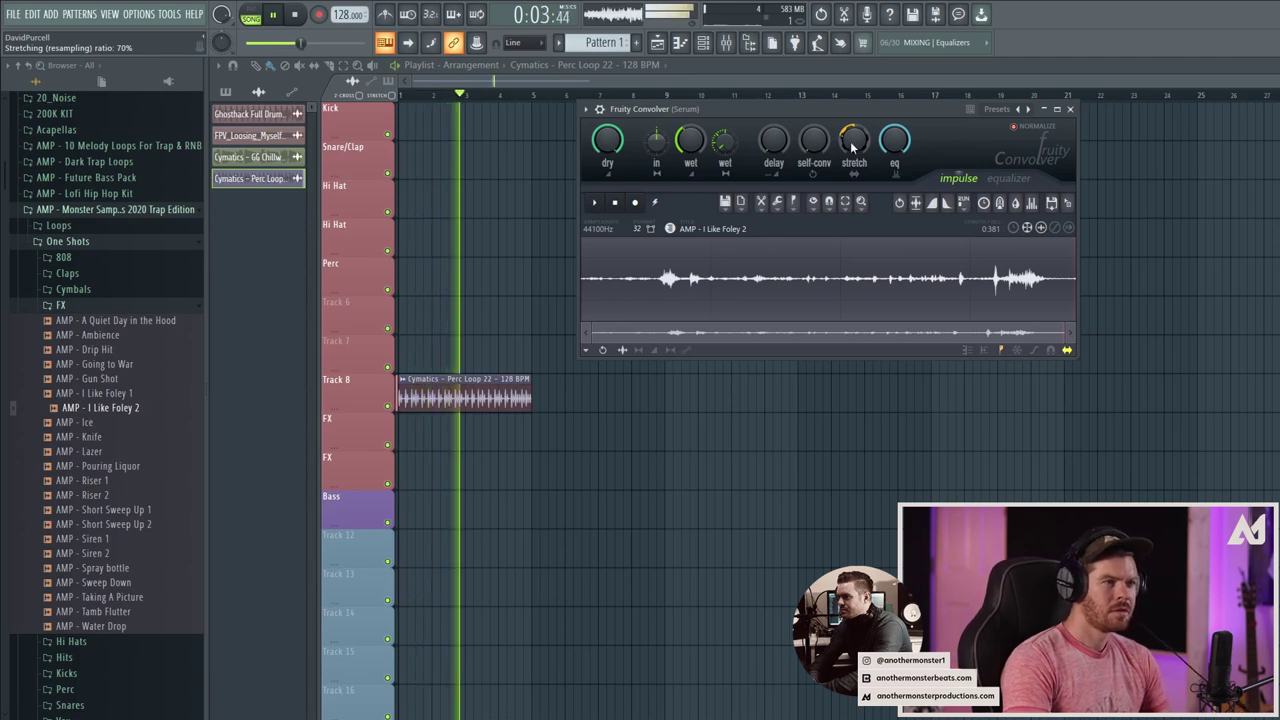
key(F9)
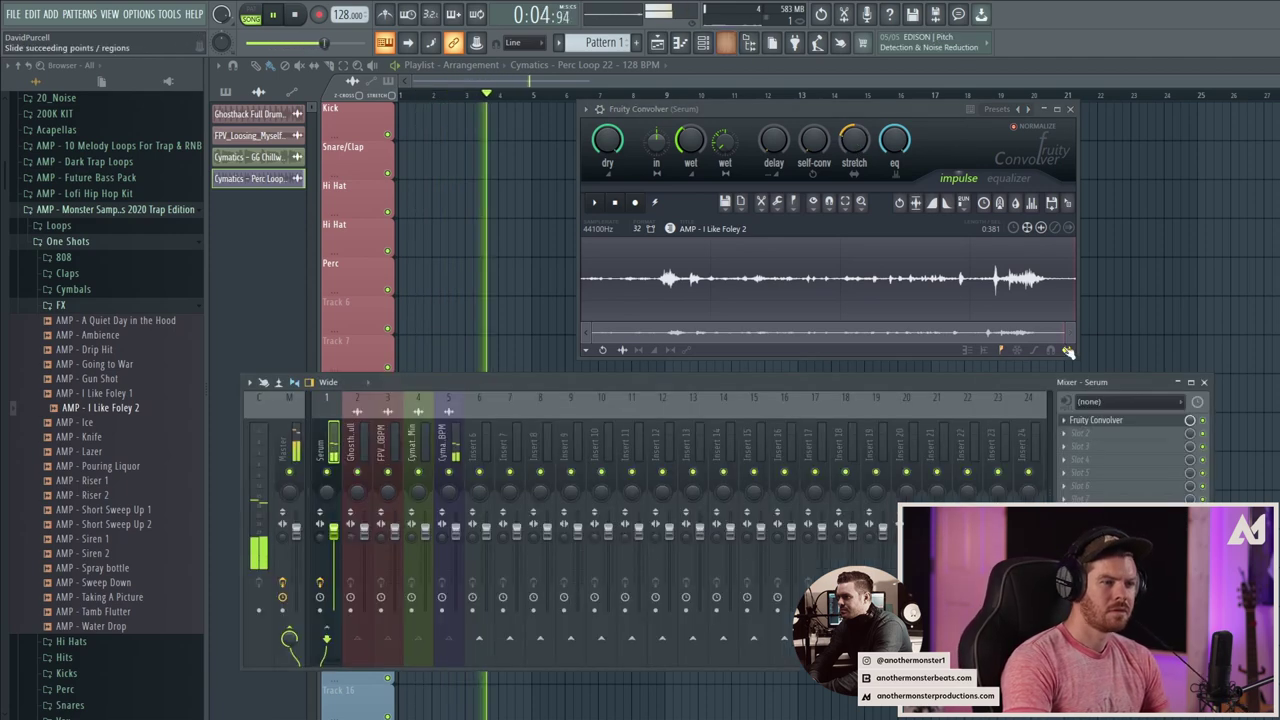
Re-enable the Fruity Convolver insert and turn the foley impulse's stretch back toward 100%
click(1204, 421)
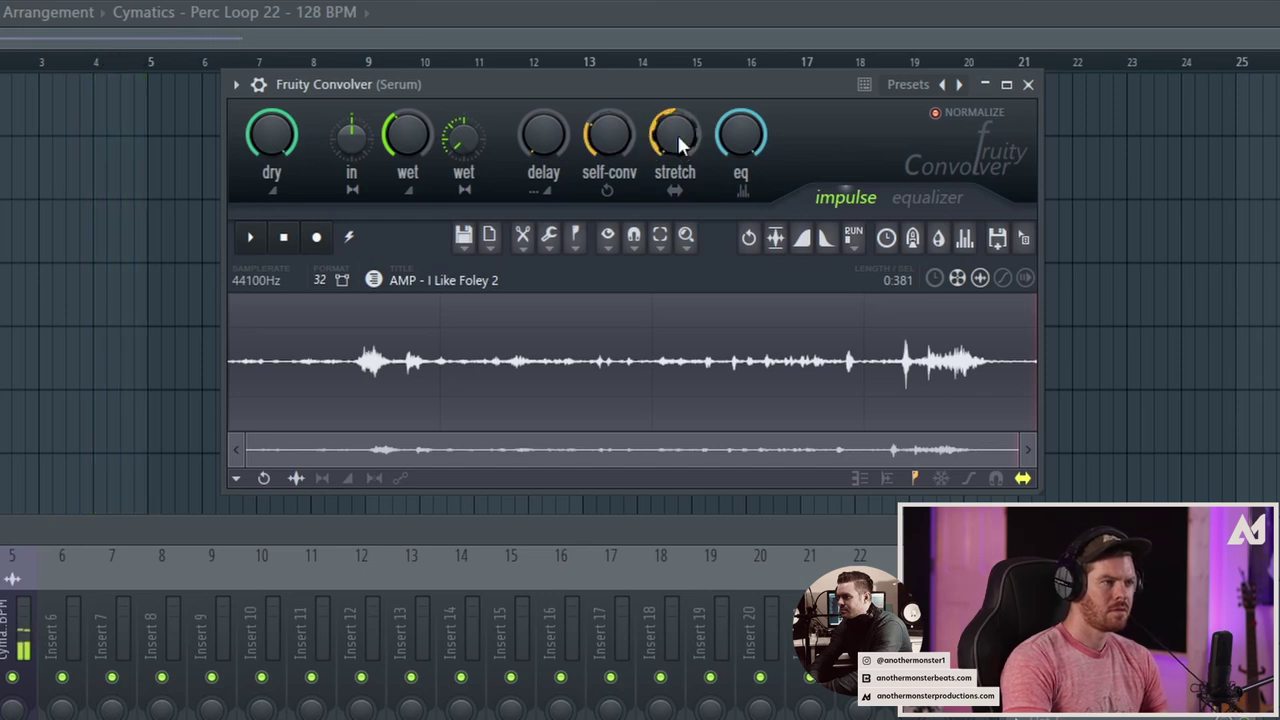
mouse_move(677, 134)
mouse_down()
mouse_move(677, 160)
mouse_move(676, 110)
mouse_up()
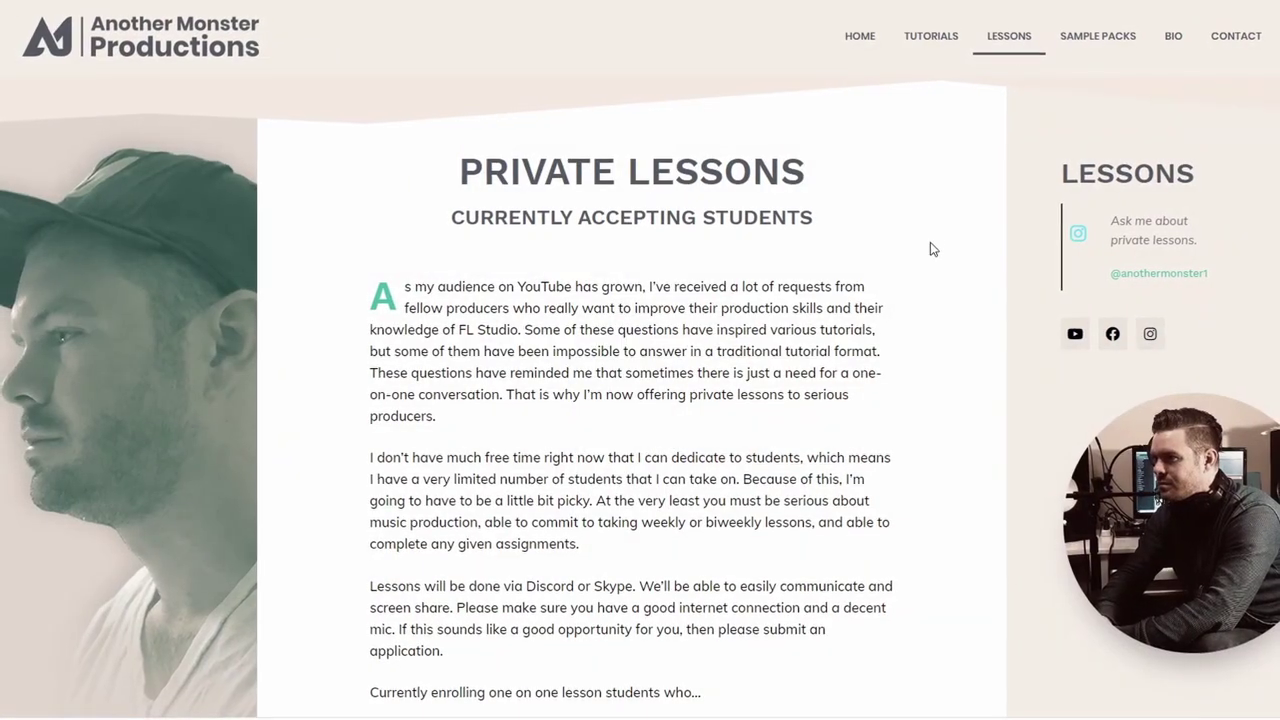
scroll(930, 250, down, 5)
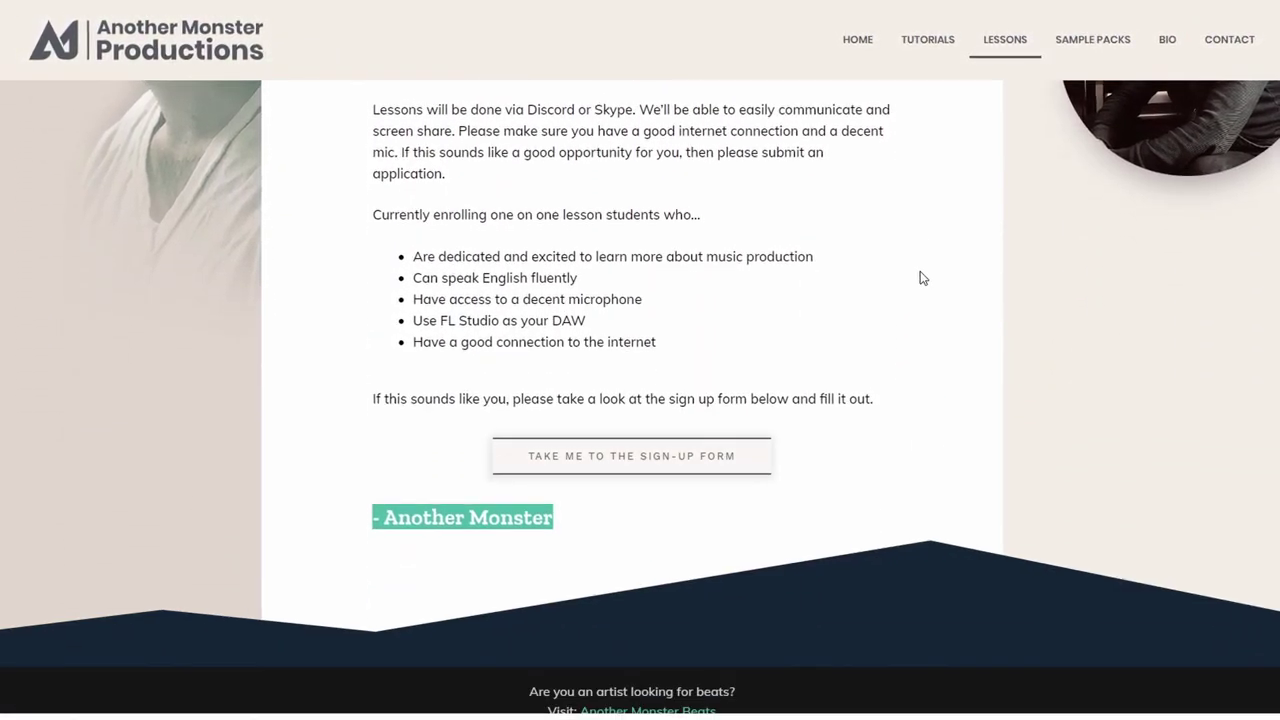